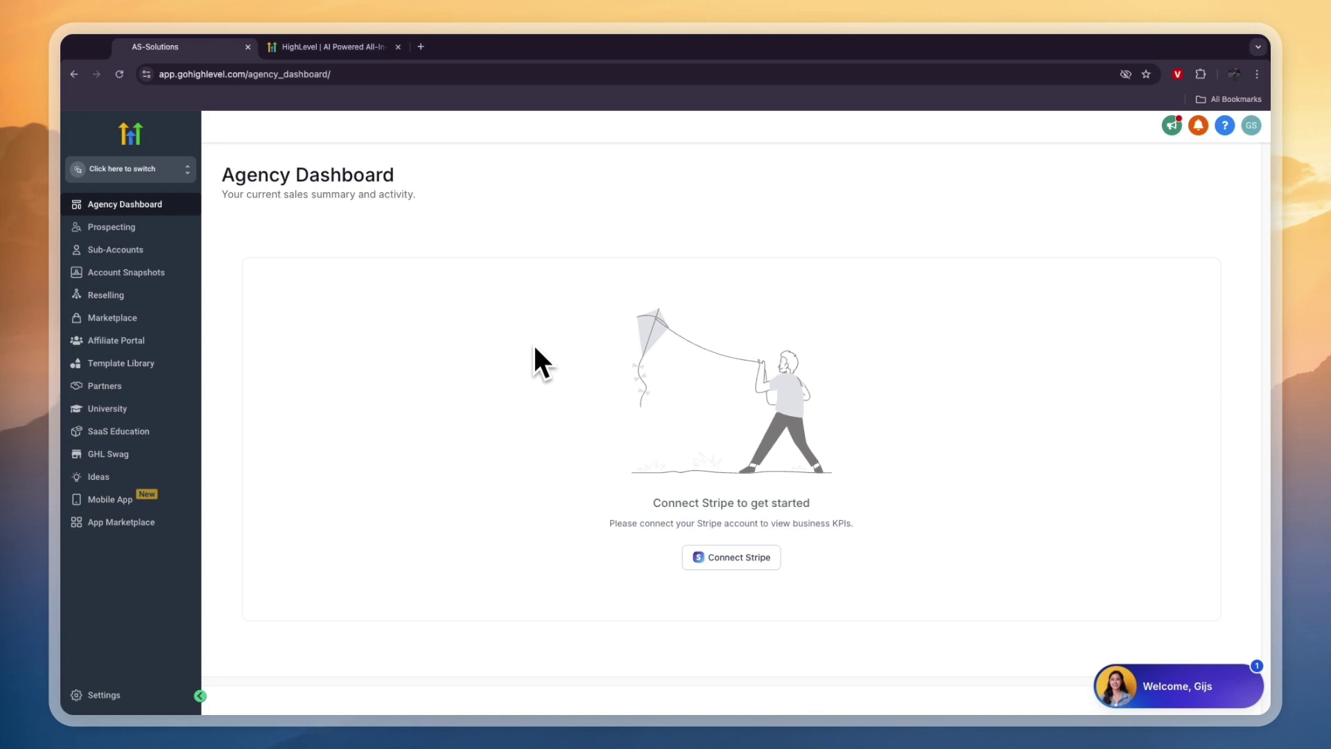
Start adding a new sub-account and search the snapshot templates for 'dental'.
key("ctrl+Tab")
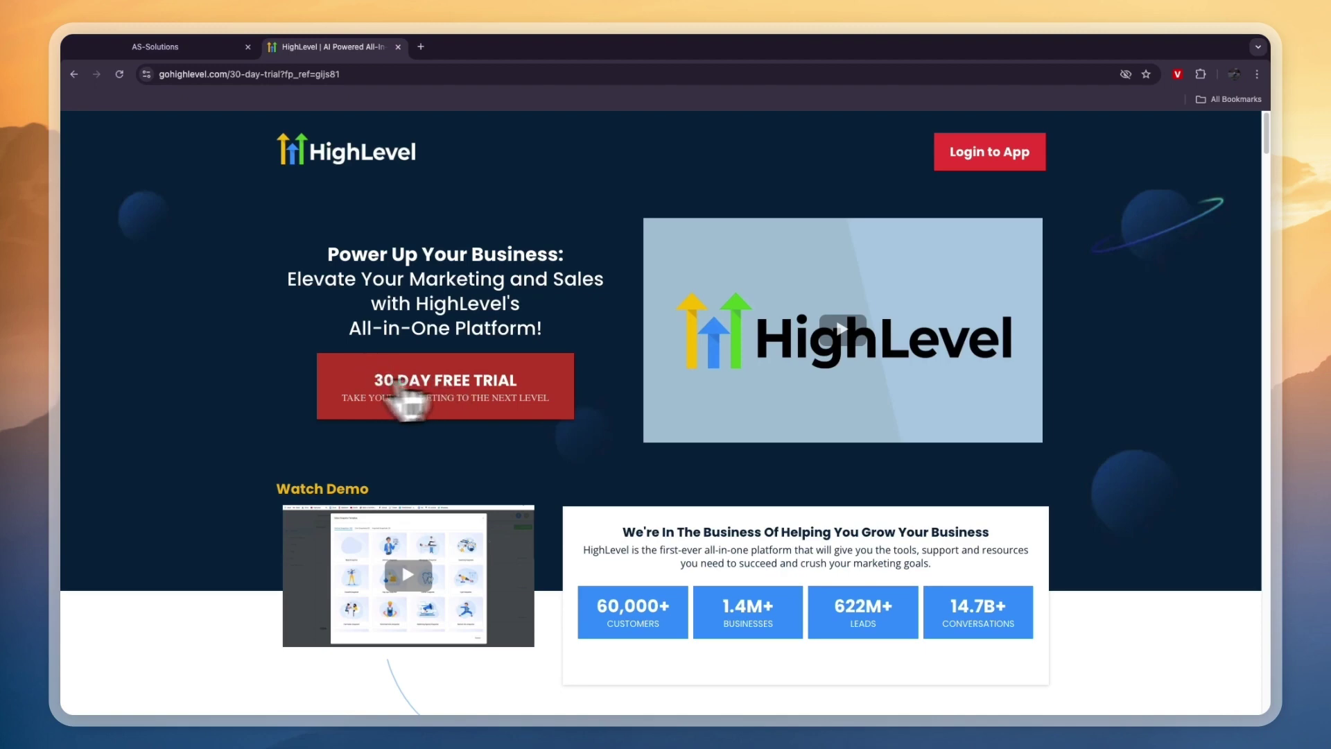
scroll(406, 405, "down", 3)
key("ctrl+shift+Tab")
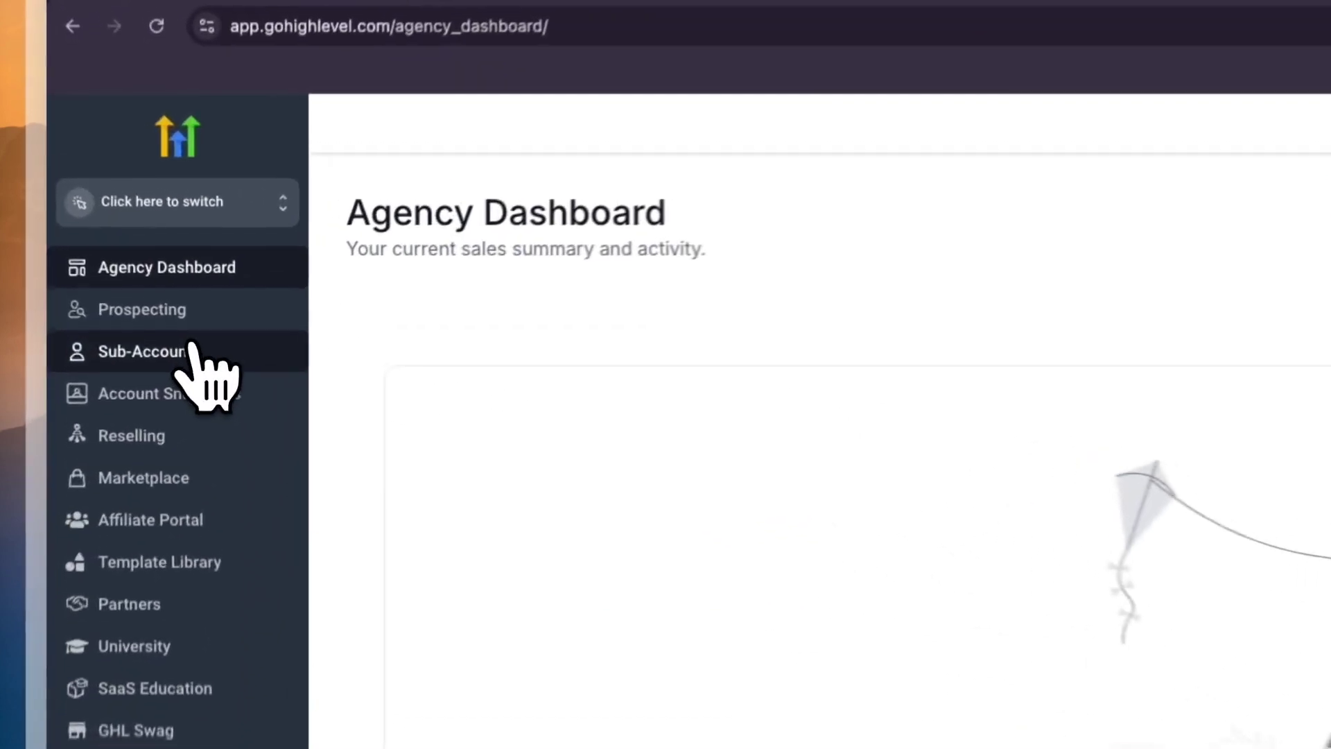
left_click(139, 248)
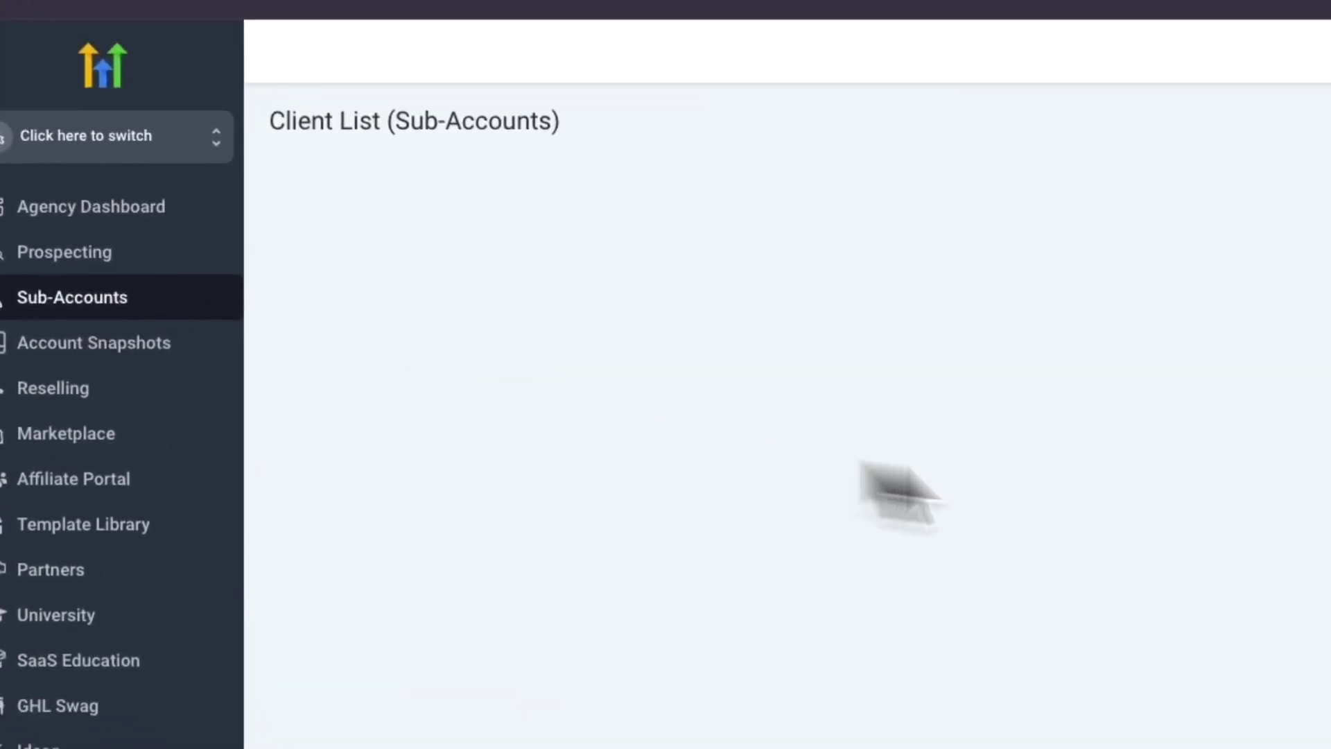
left_click(1016, 243)
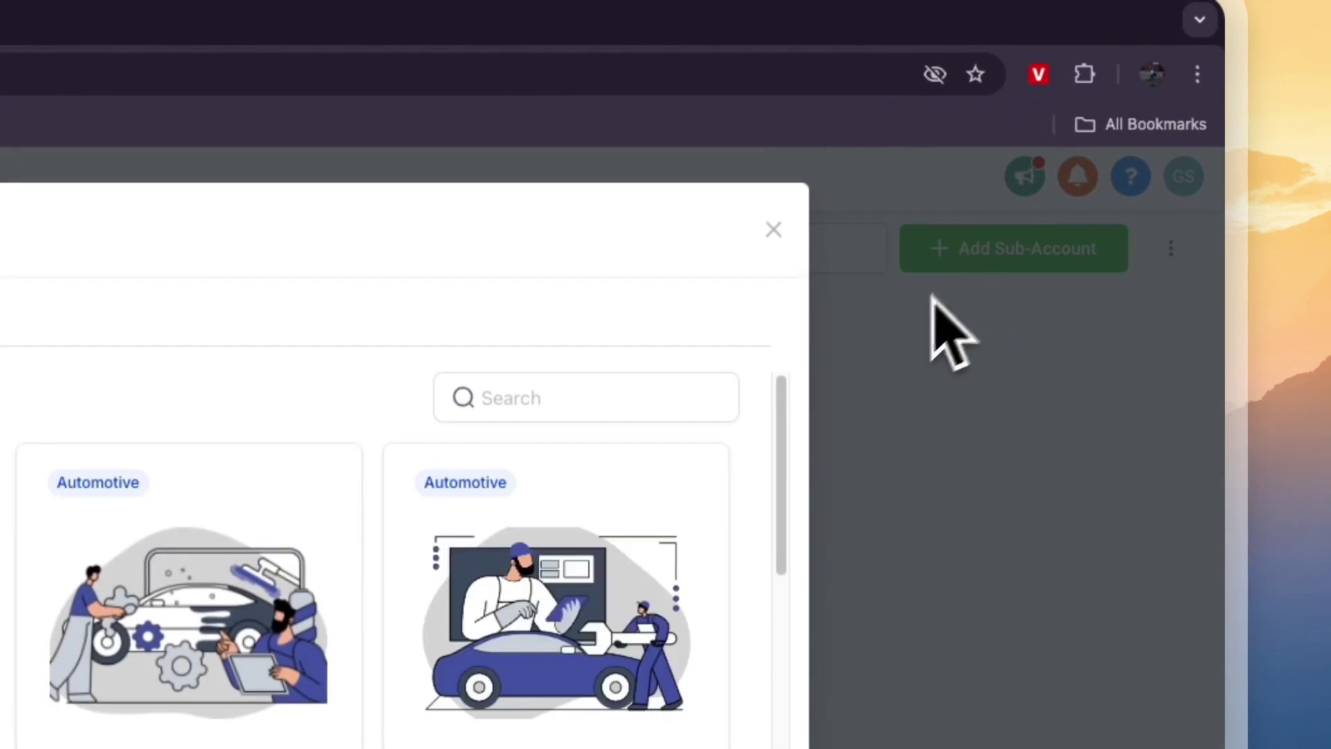
mouse_move(477, 595)
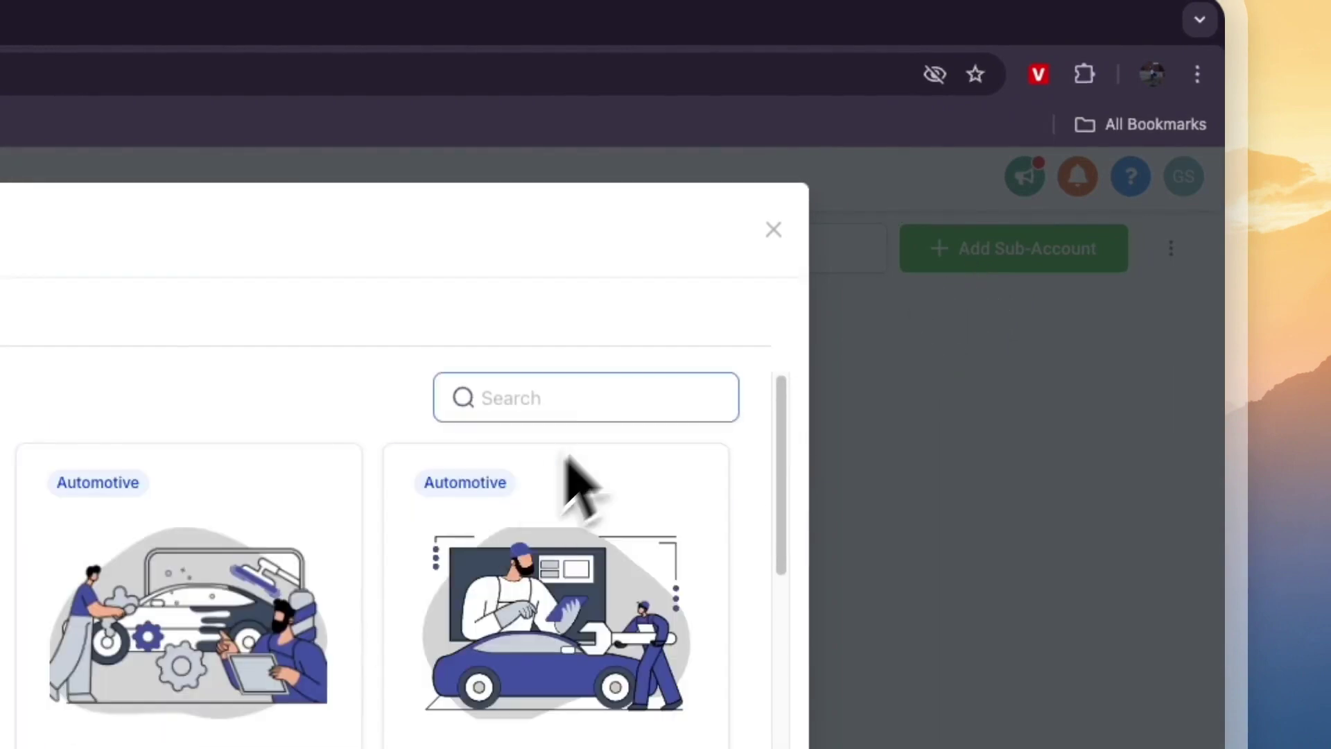
left_click(555, 399)
type("dental")
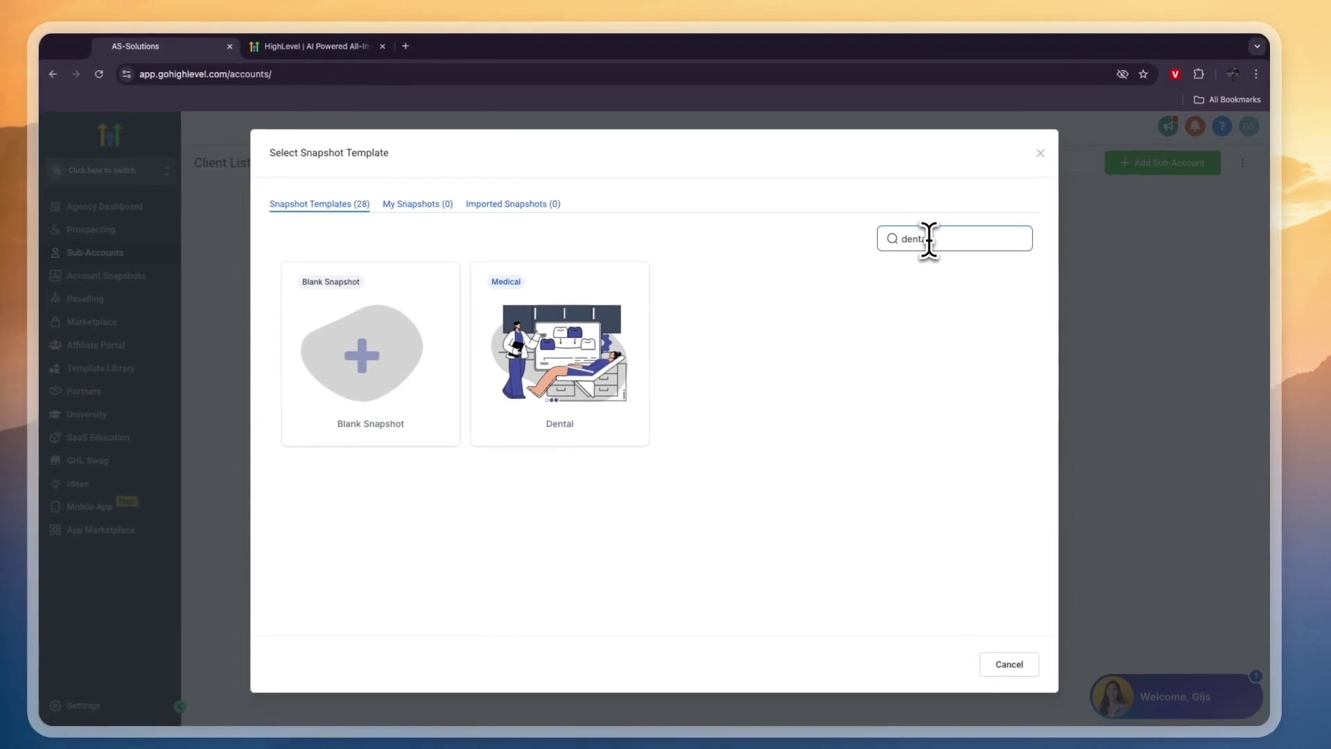
Choose the Dental snapshot and save the Dentists On the Square sub-account.
mouse_move(562, 362)
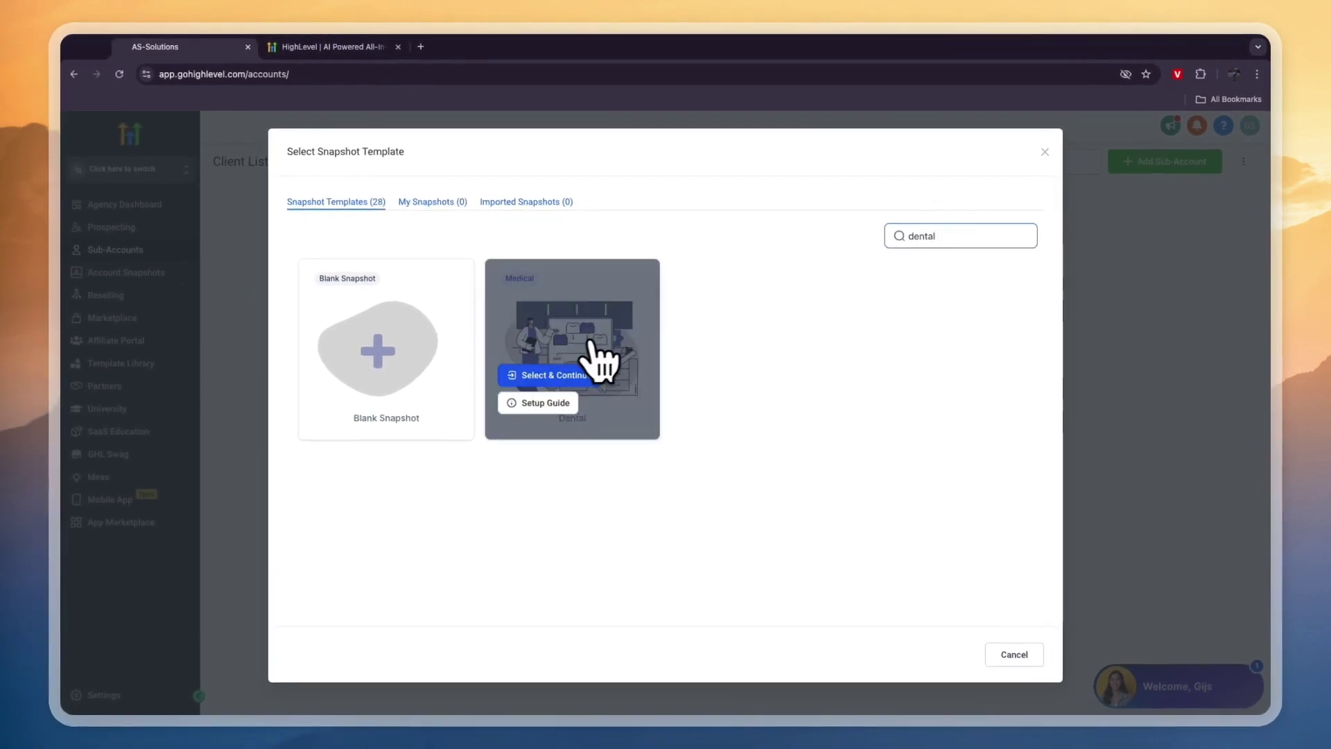
left_click(547, 375)
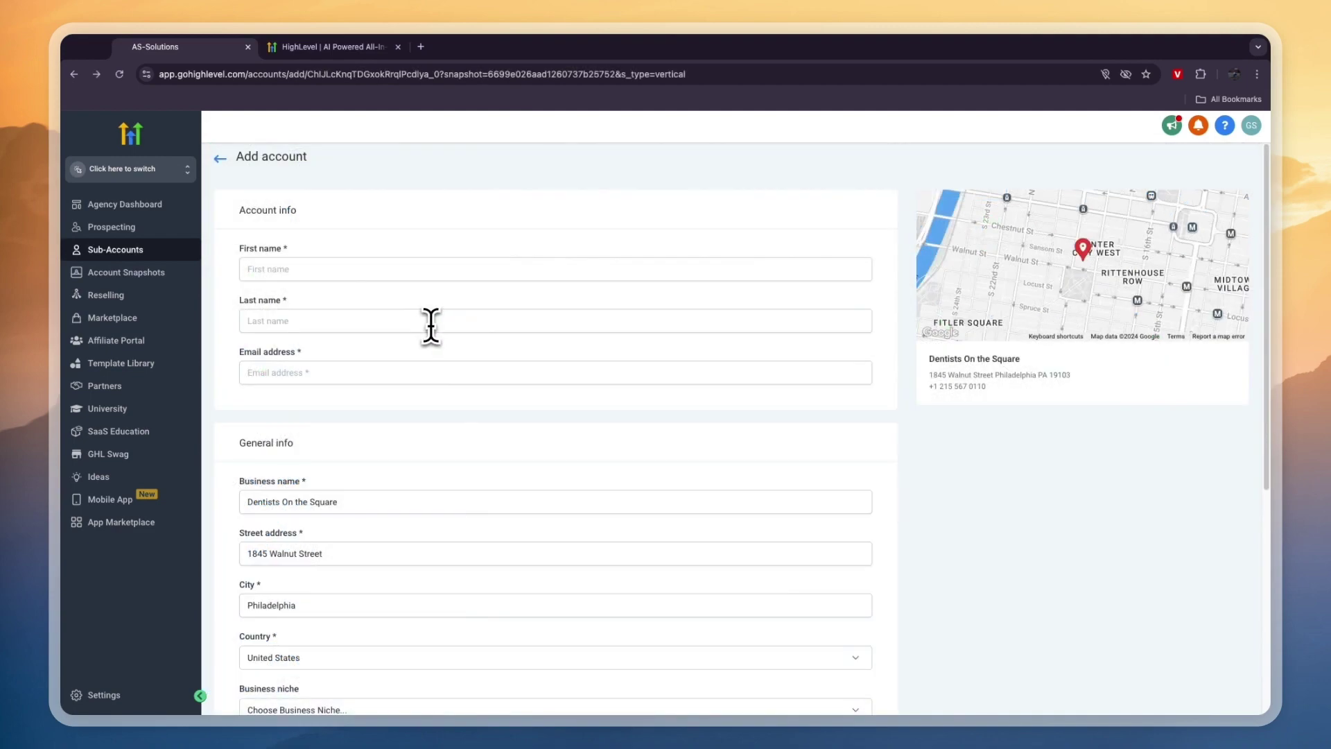
scroll(430, 326, "down", 5)
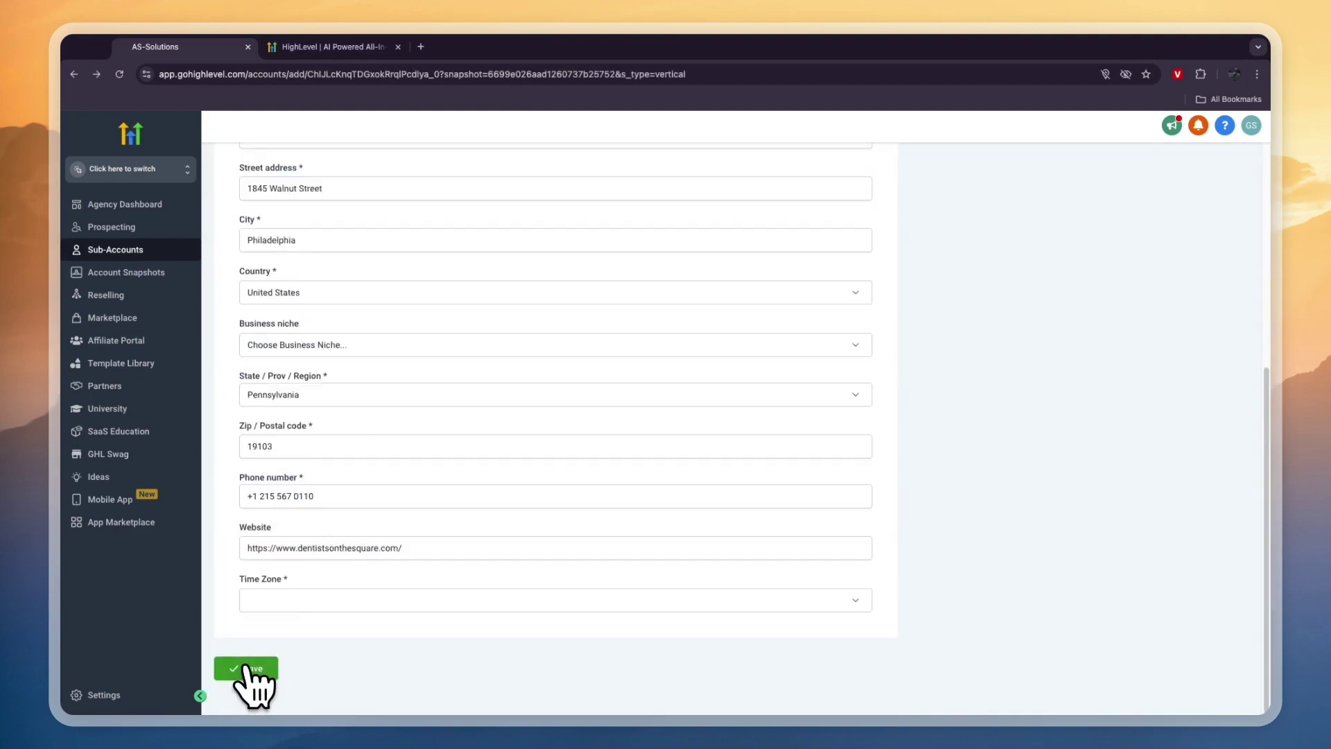
left_click(246, 668)
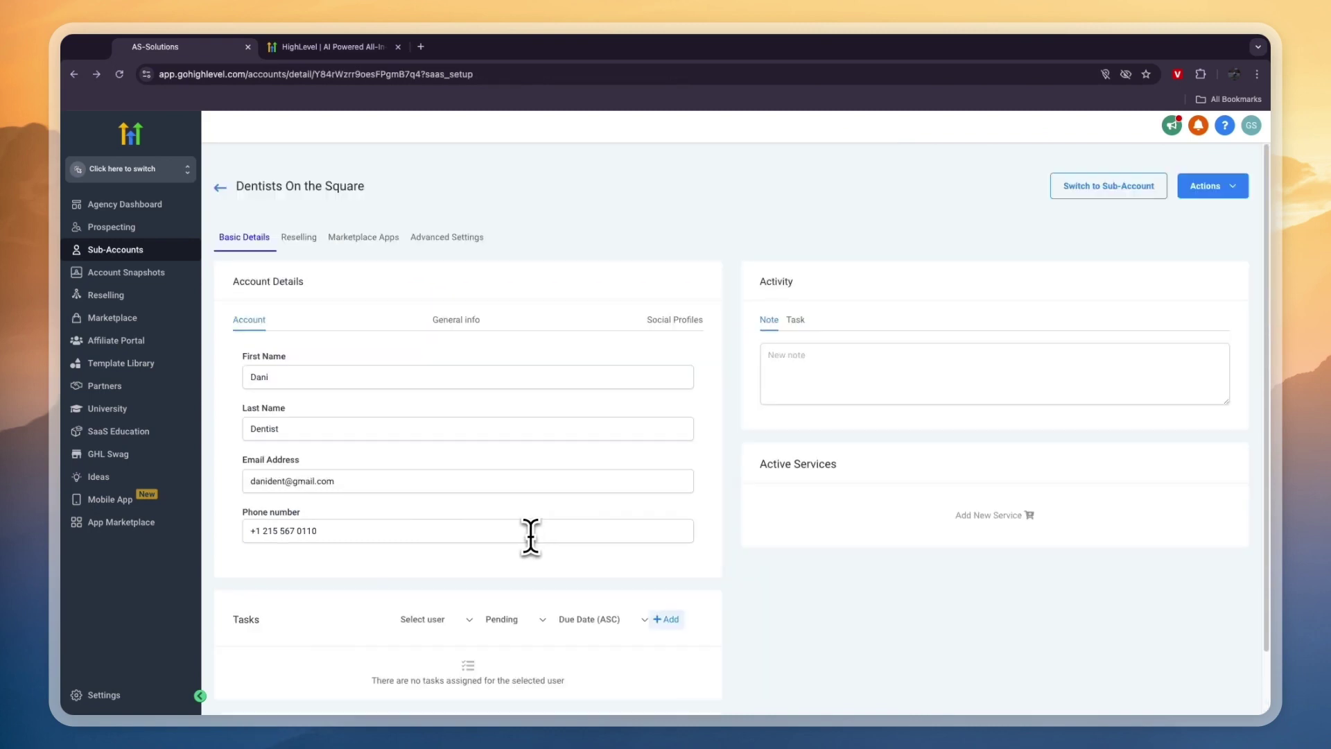
Switch into Dentists On the Square, scan its dashboard, and open Sites funnels showing Dental Offer.
left_click(1102, 181)
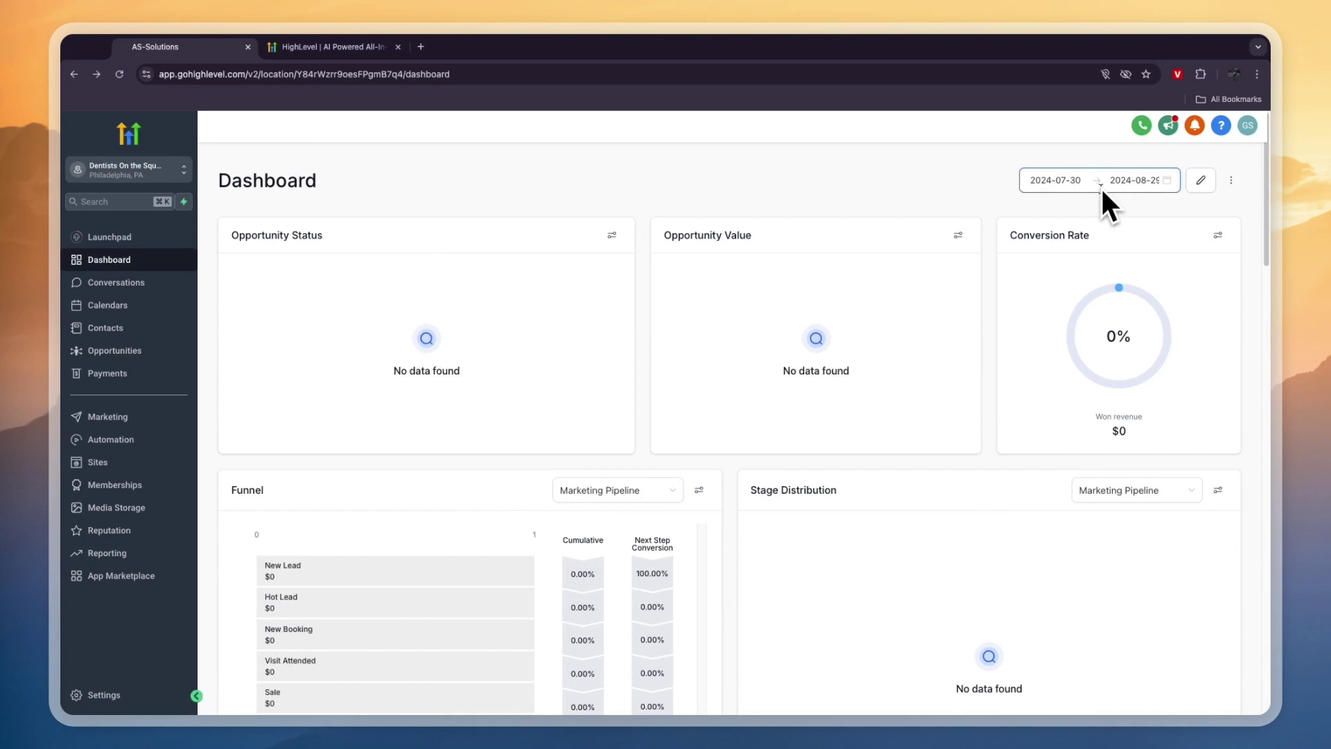
scroll(1004, 291, "down", 2)
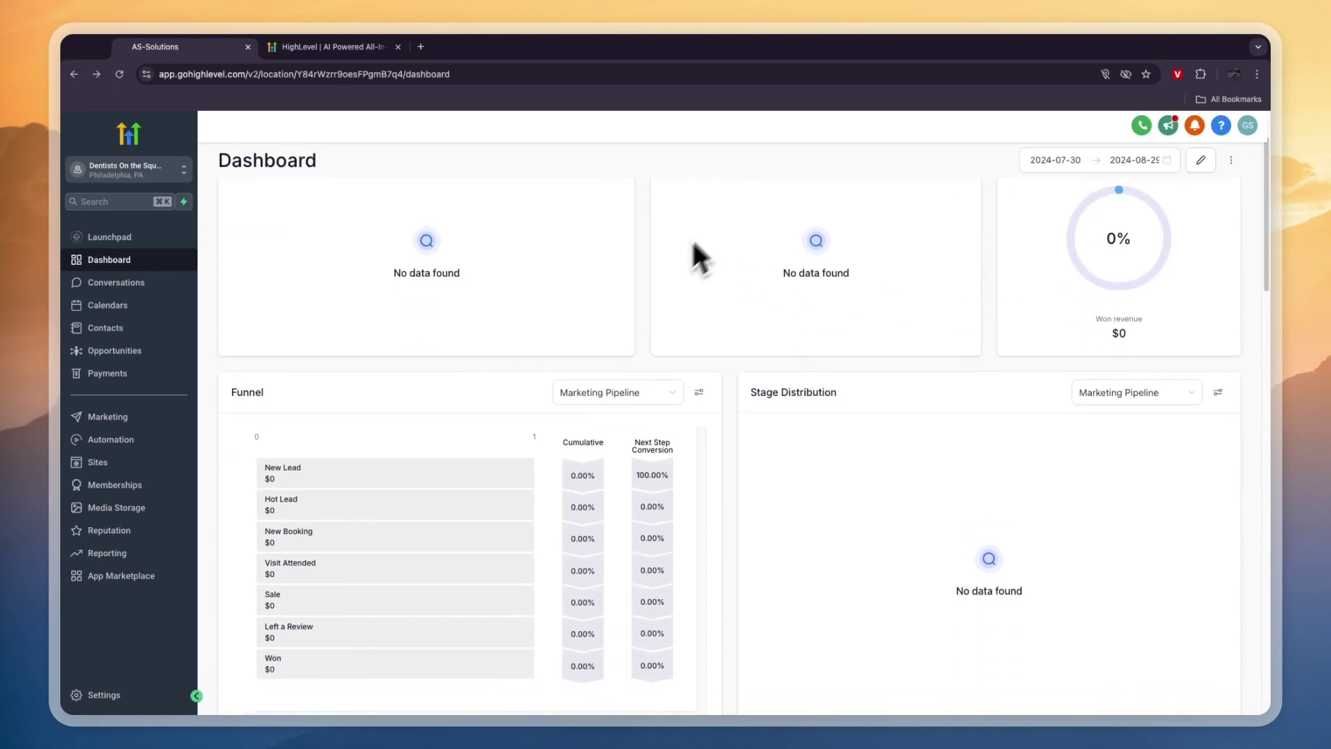
scroll(455, 318, "down", 6)
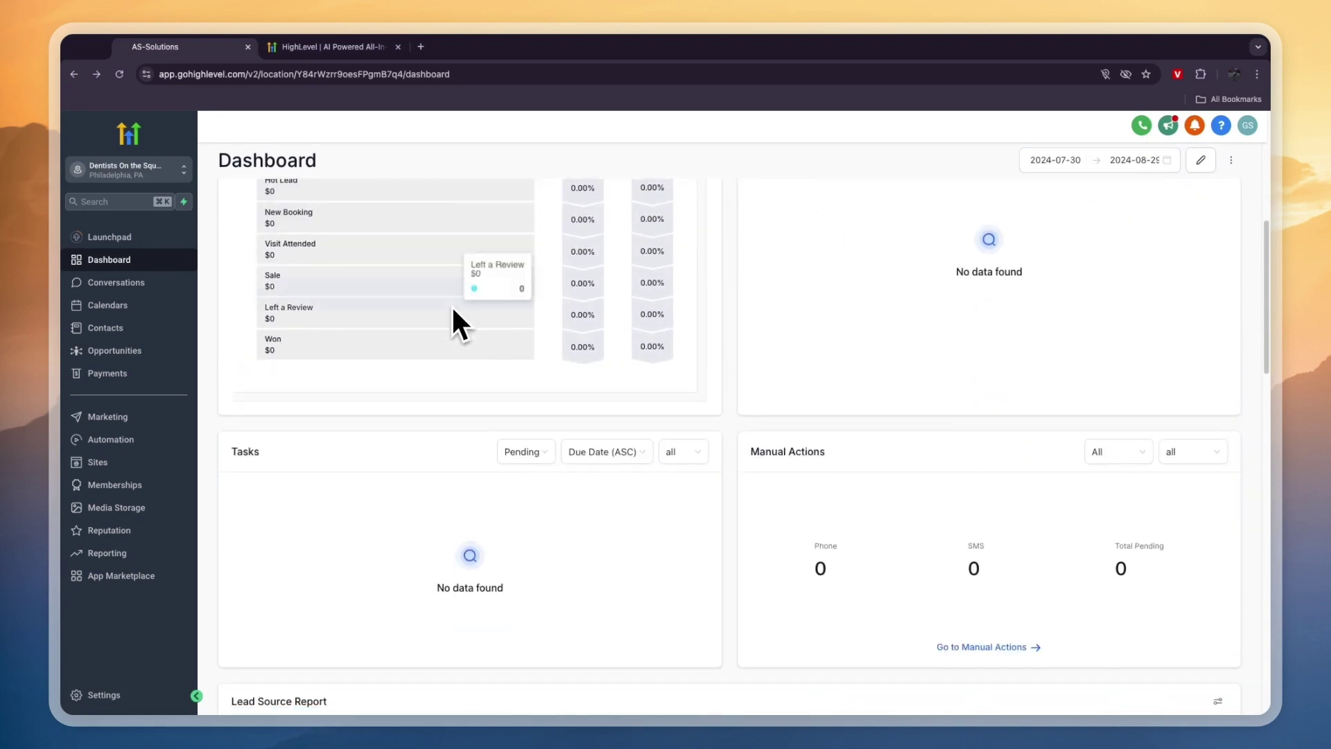
scroll(596, 485, "up", 7)
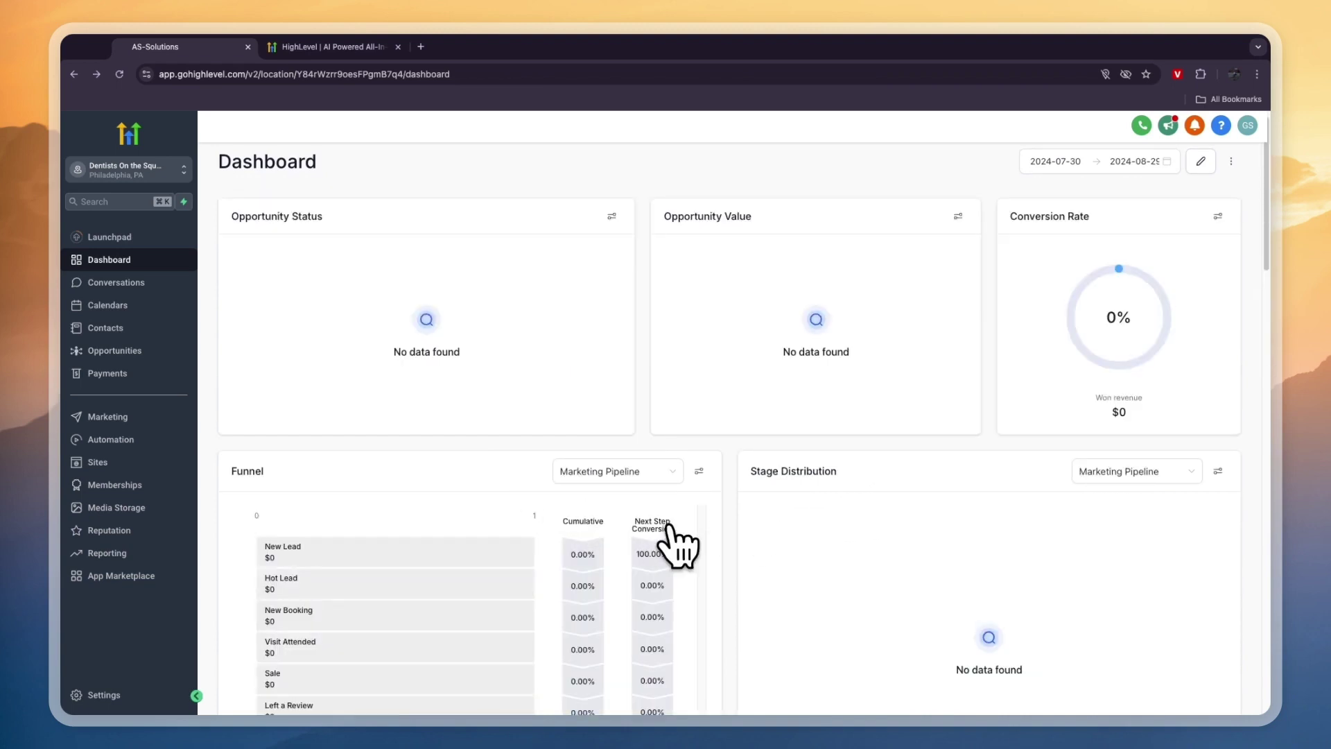
mouse_move(610, 717)
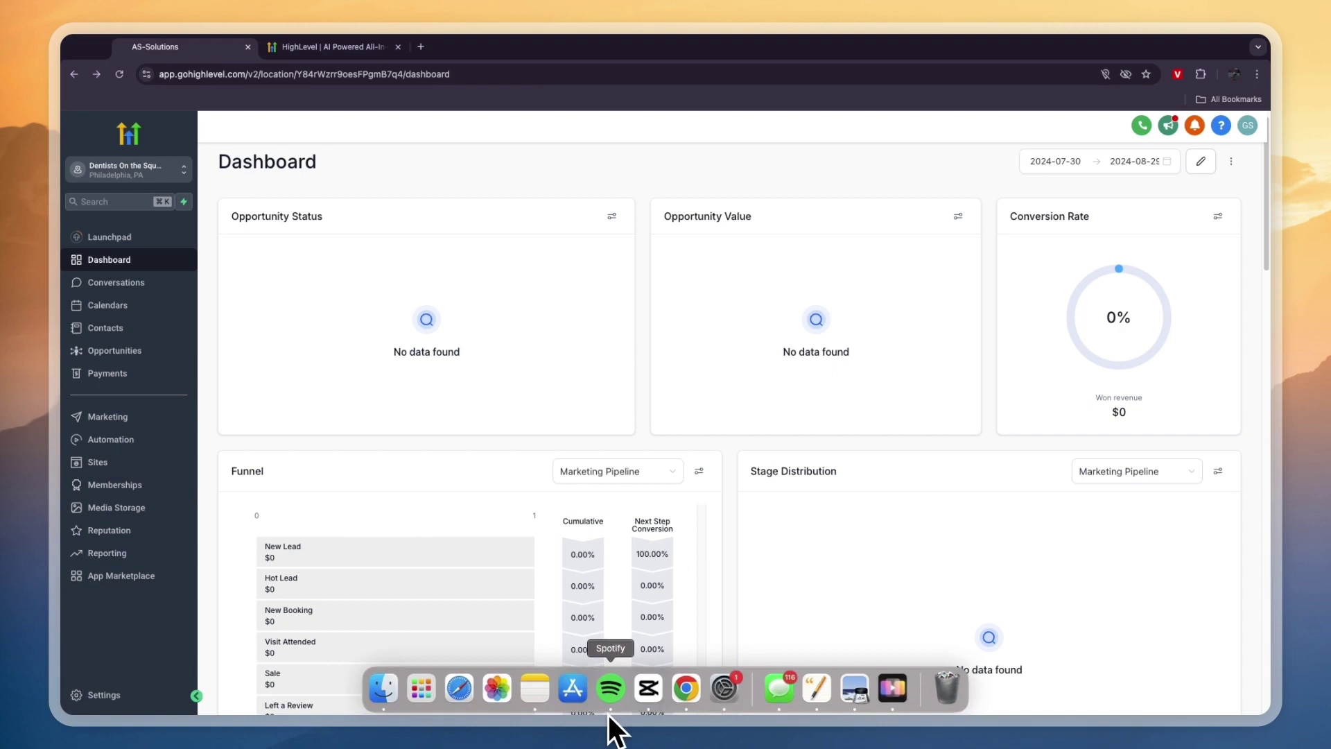
left_click(97, 462)
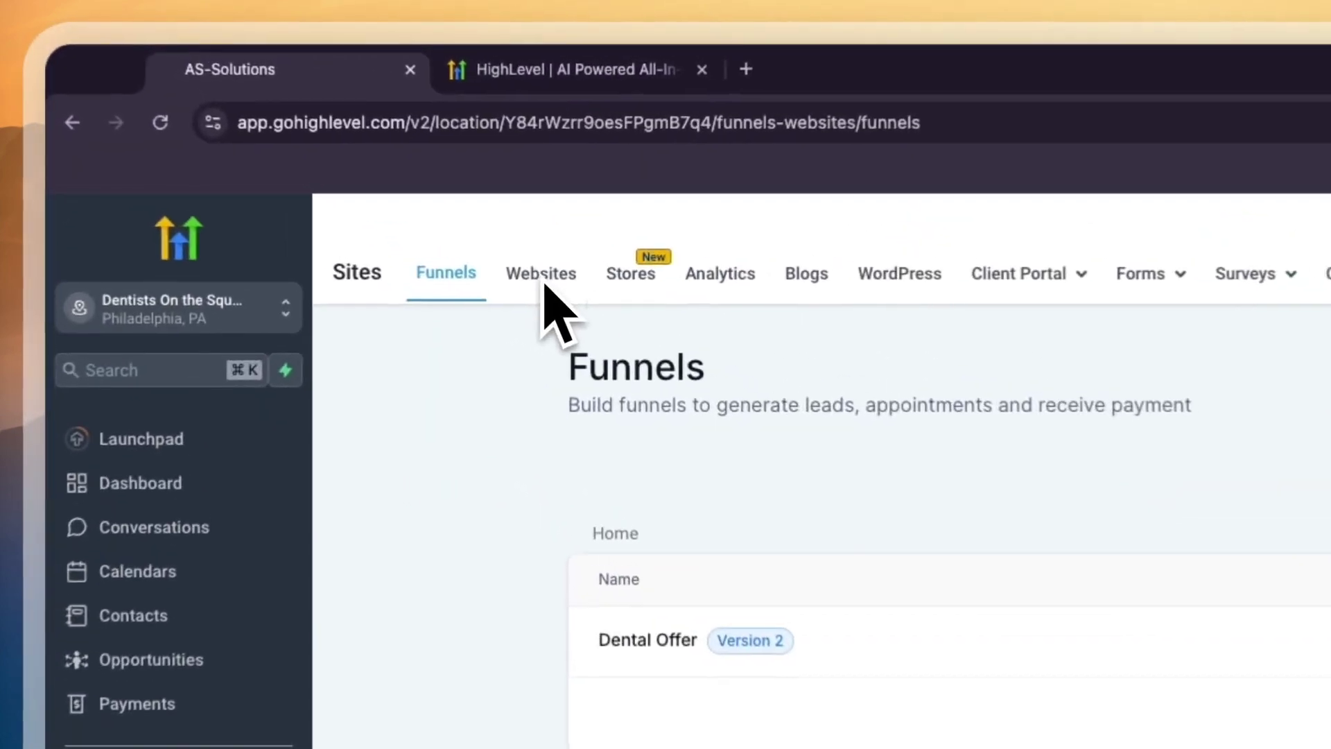
left_click(544, 284)
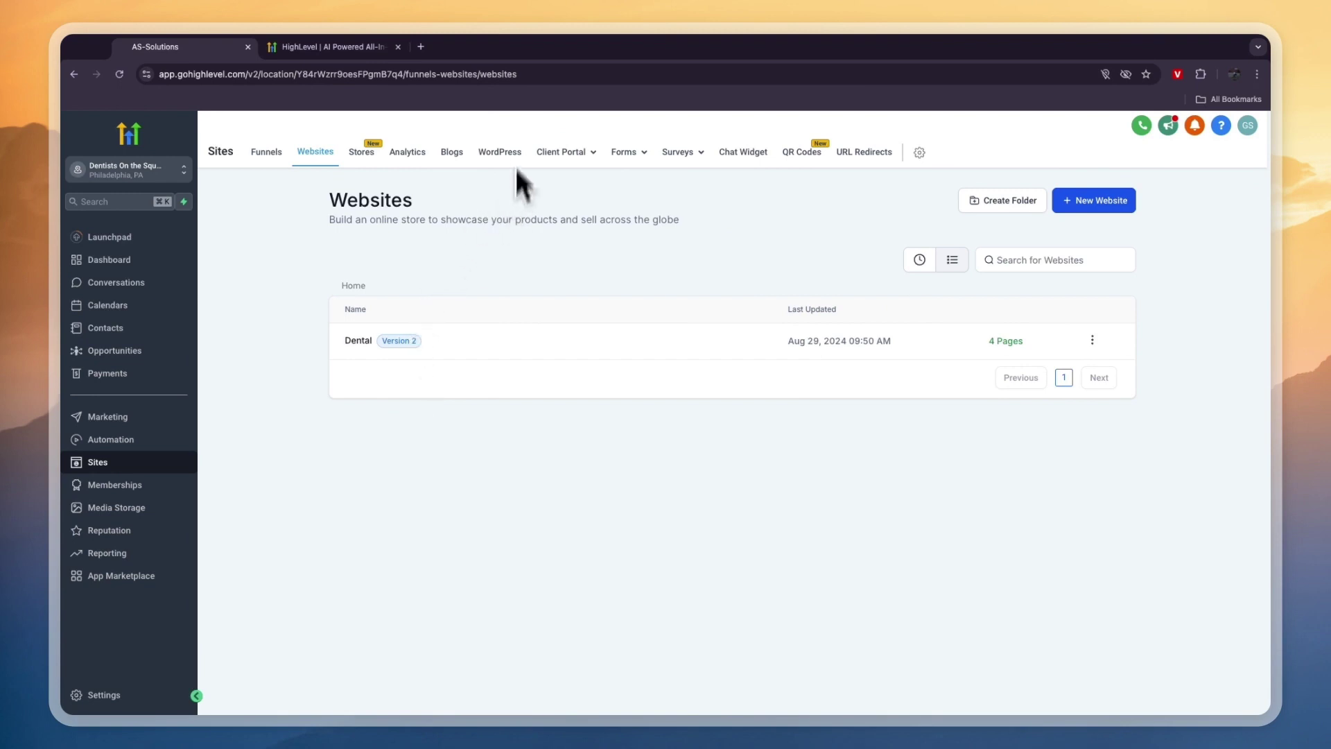
left_click(502, 153)
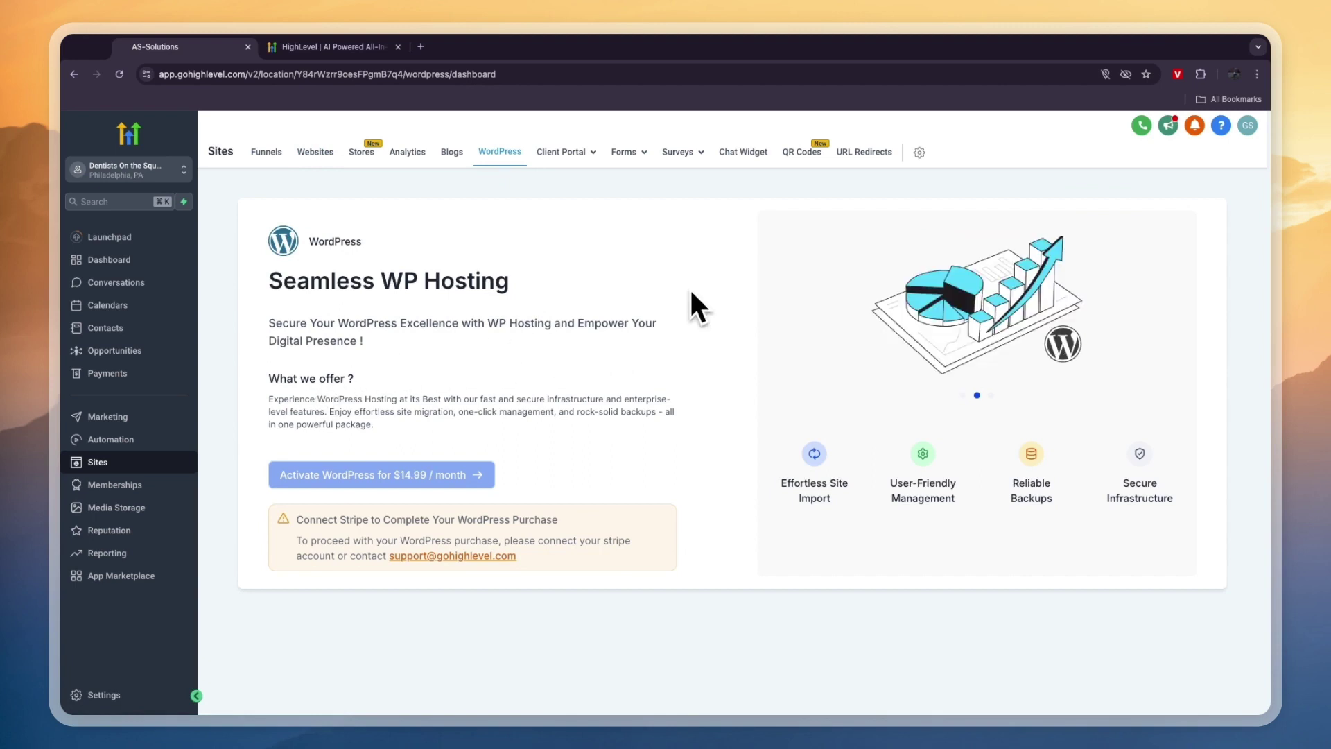
left_click(745, 154)
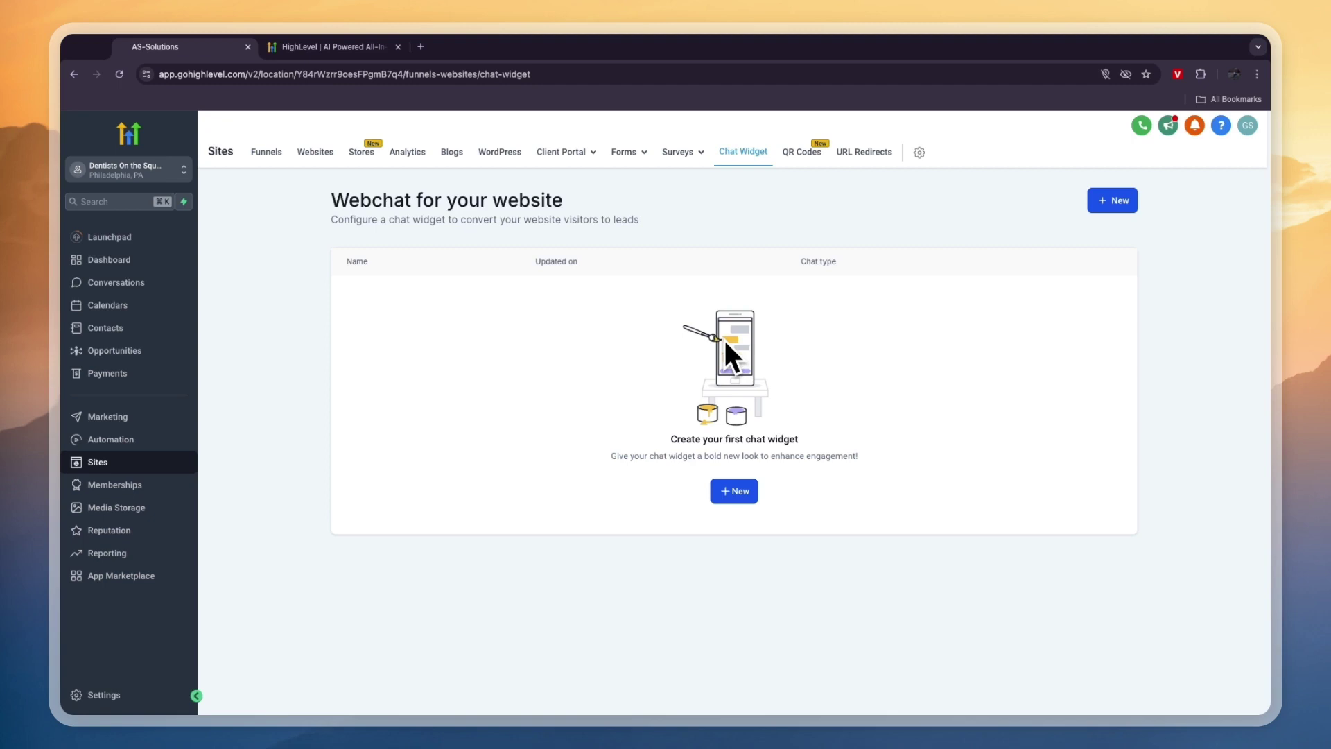
left_click(628, 154)
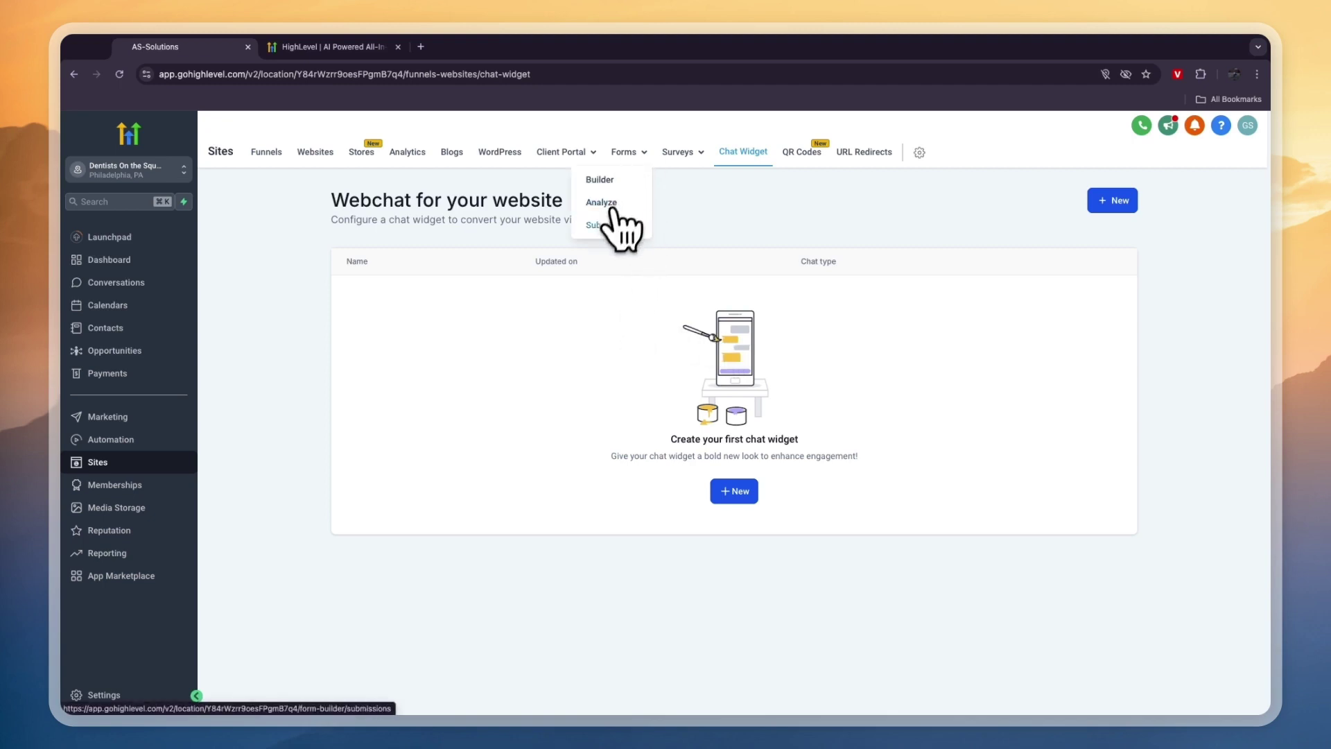
left_click(677, 152)
left_click(667, 202)
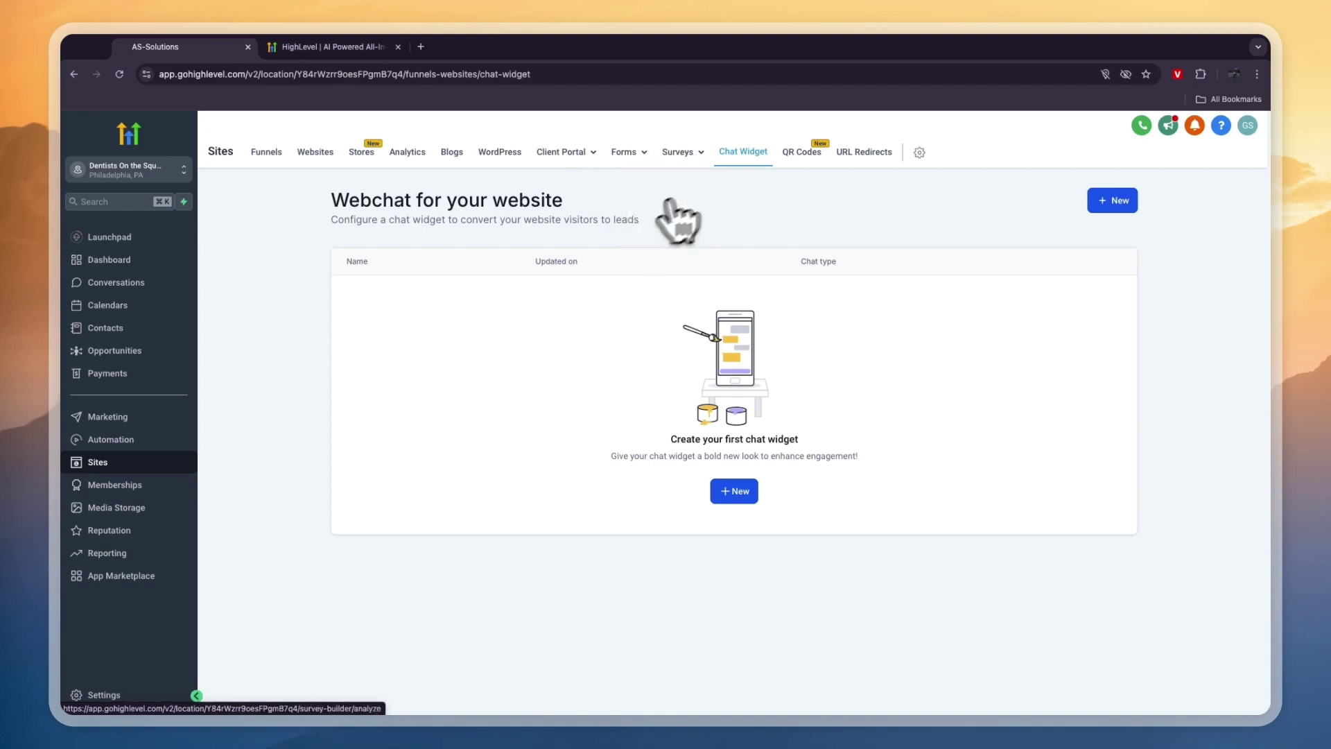
left_click(267, 154)
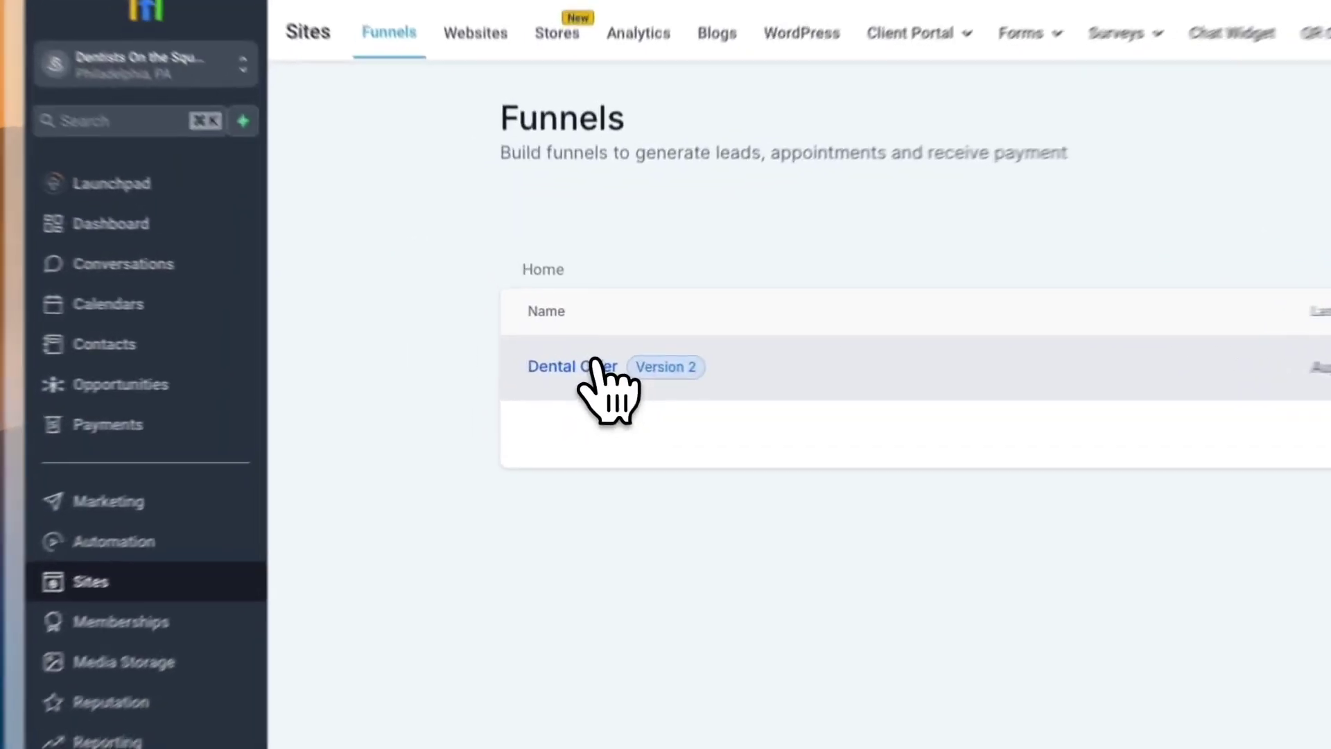
Preview the Dental Offer funnel's offer page and booking form, then view the empty Contacts list.
left_click(381, 339)
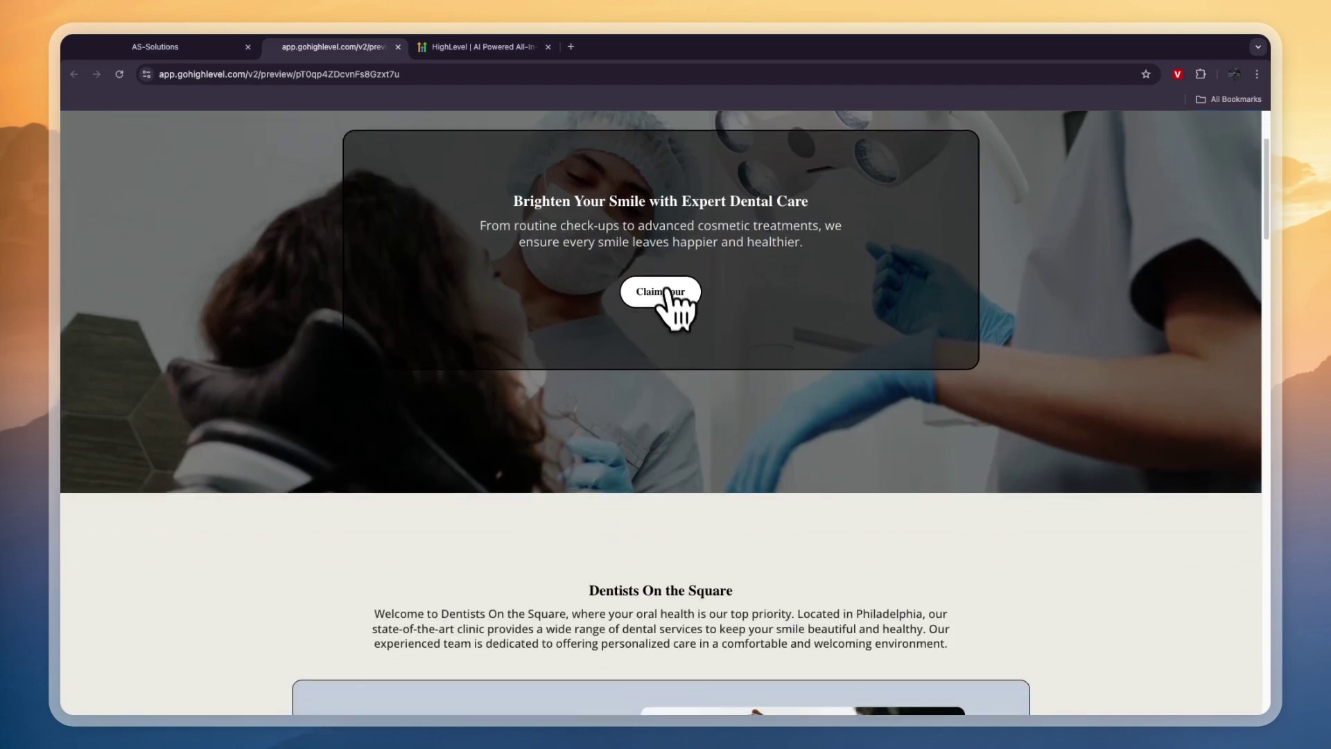
left_click(665, 290)
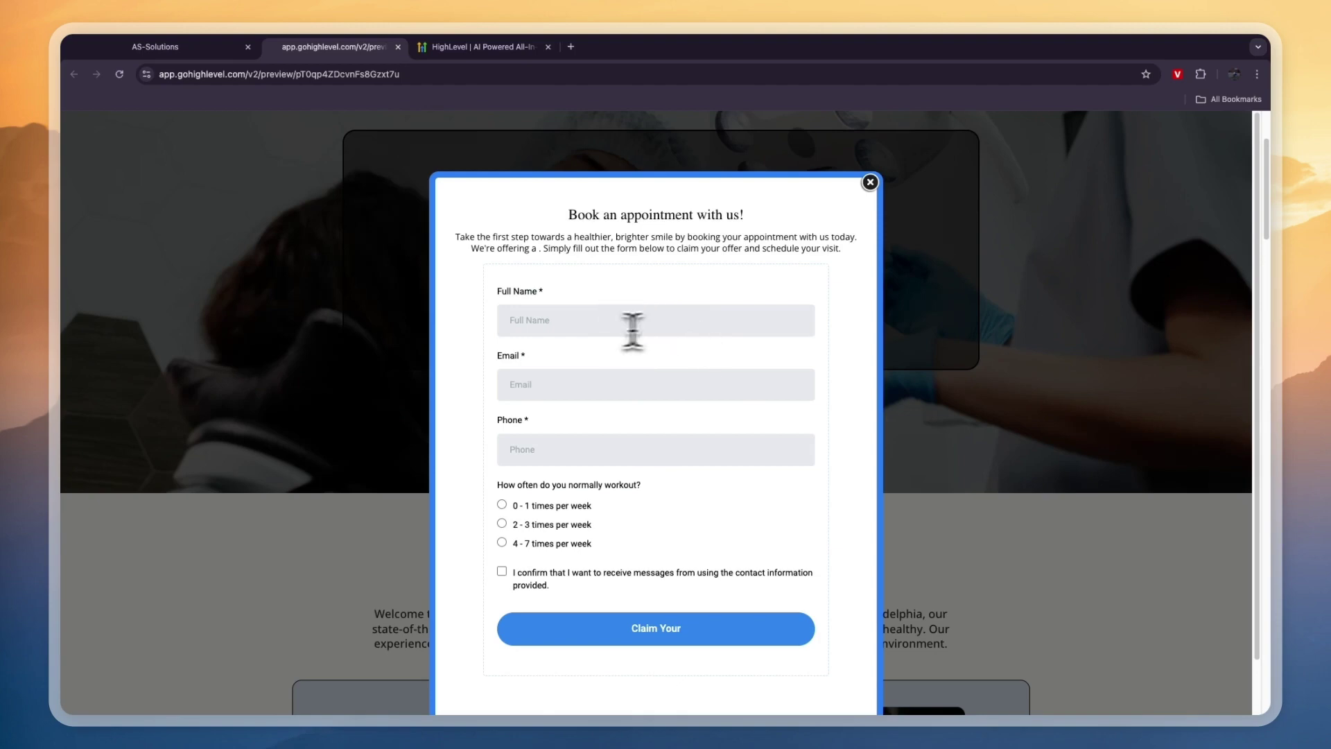
scroll(686, 402, "down", 1)
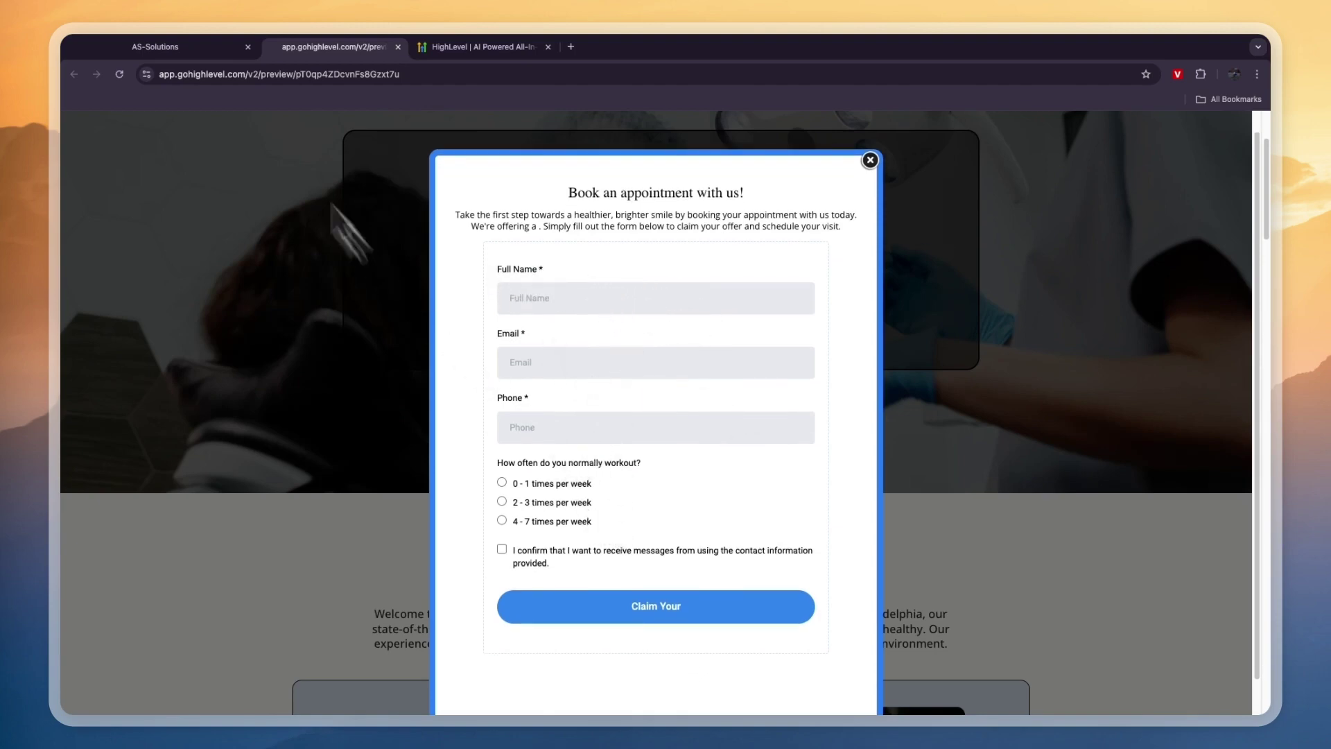
left_click(229, 46)
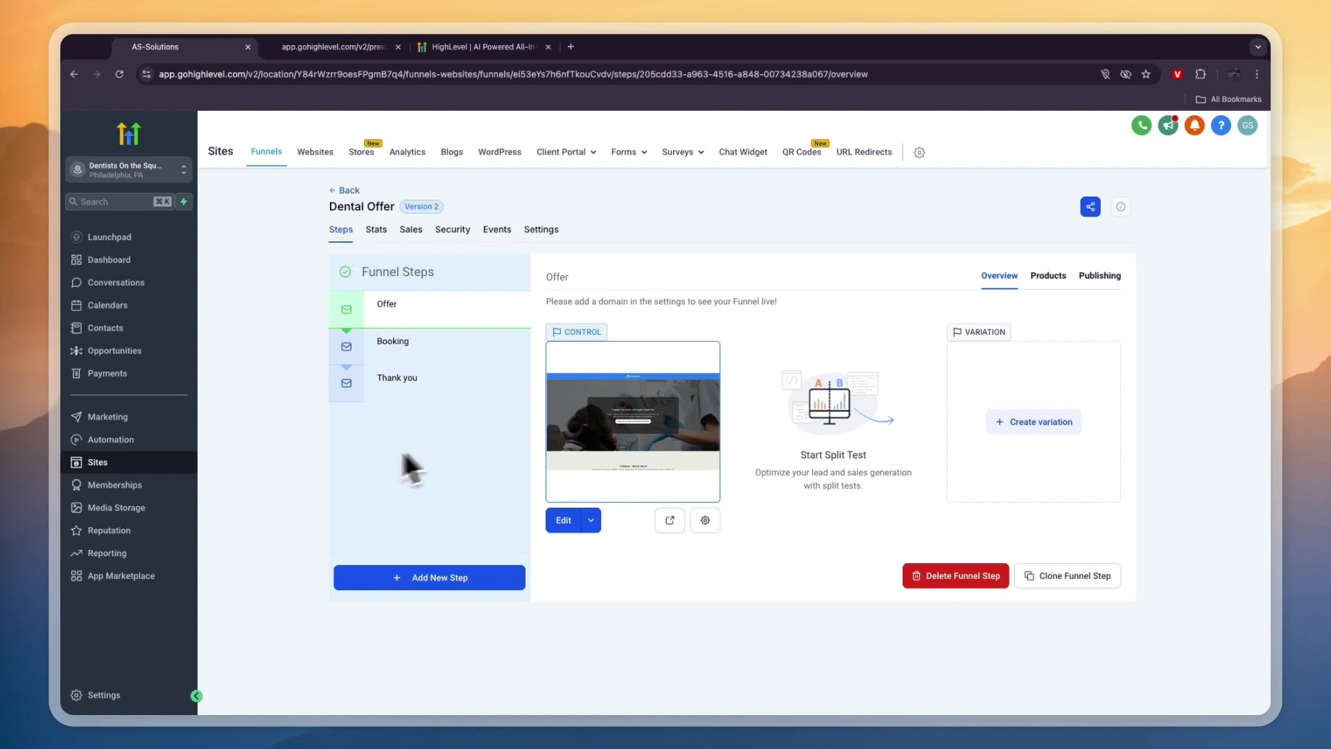
left_click(105, 328)
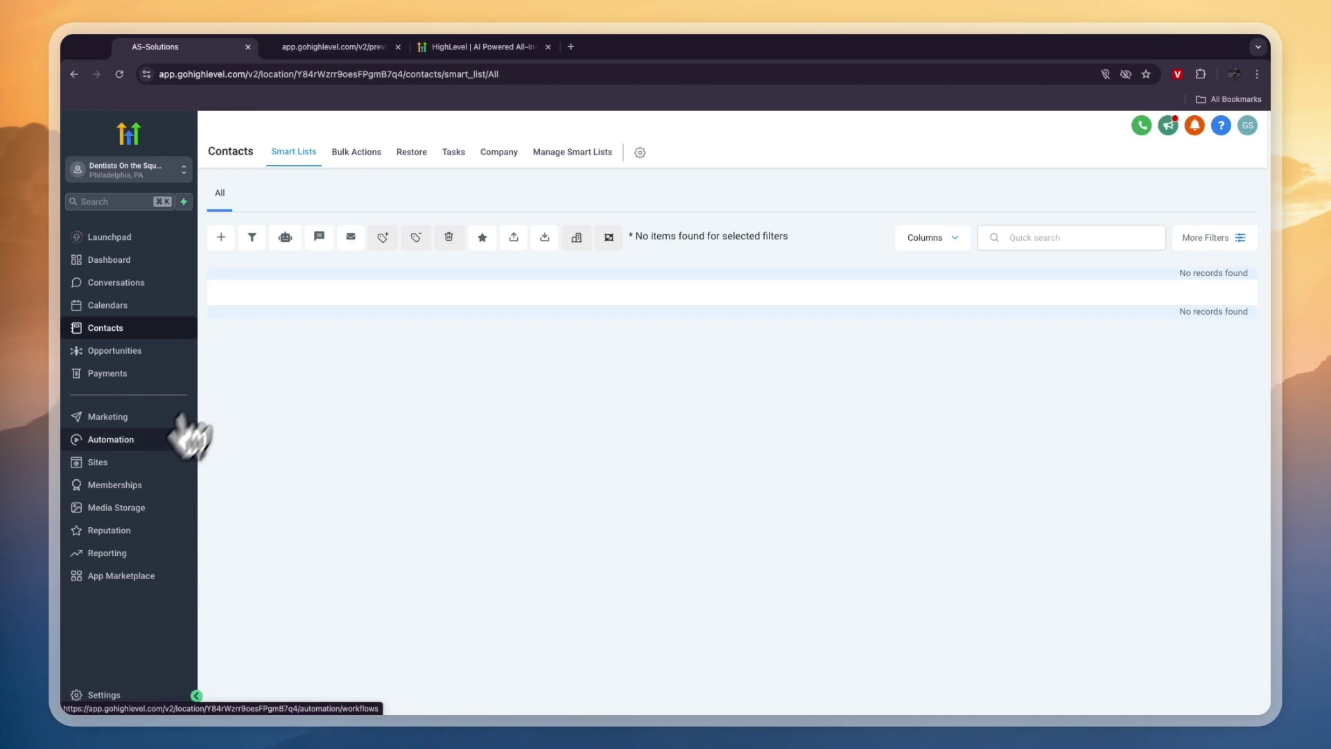
Open the '1. New Lead Nurture (Fast 5) - Claim Offer' workflow in Marketing Workflows.
left_click(113, 439)
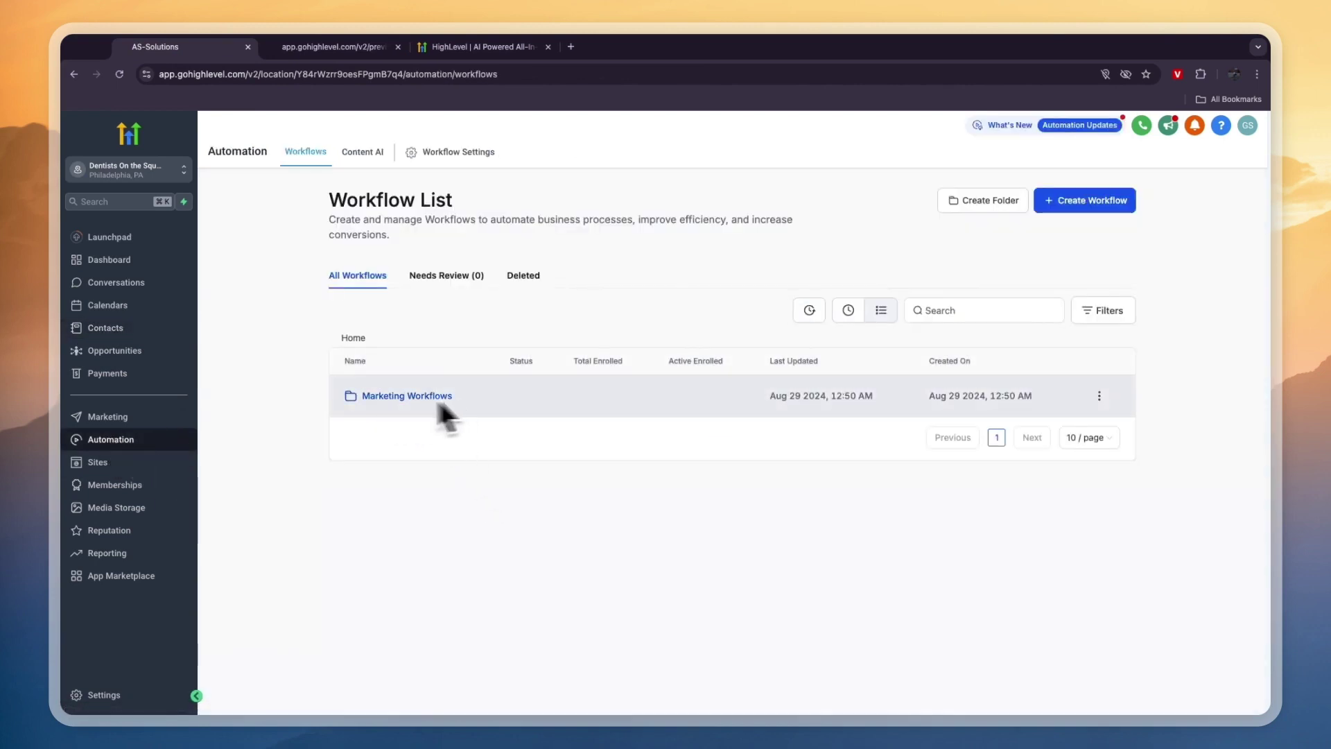
left_click(401, 397)
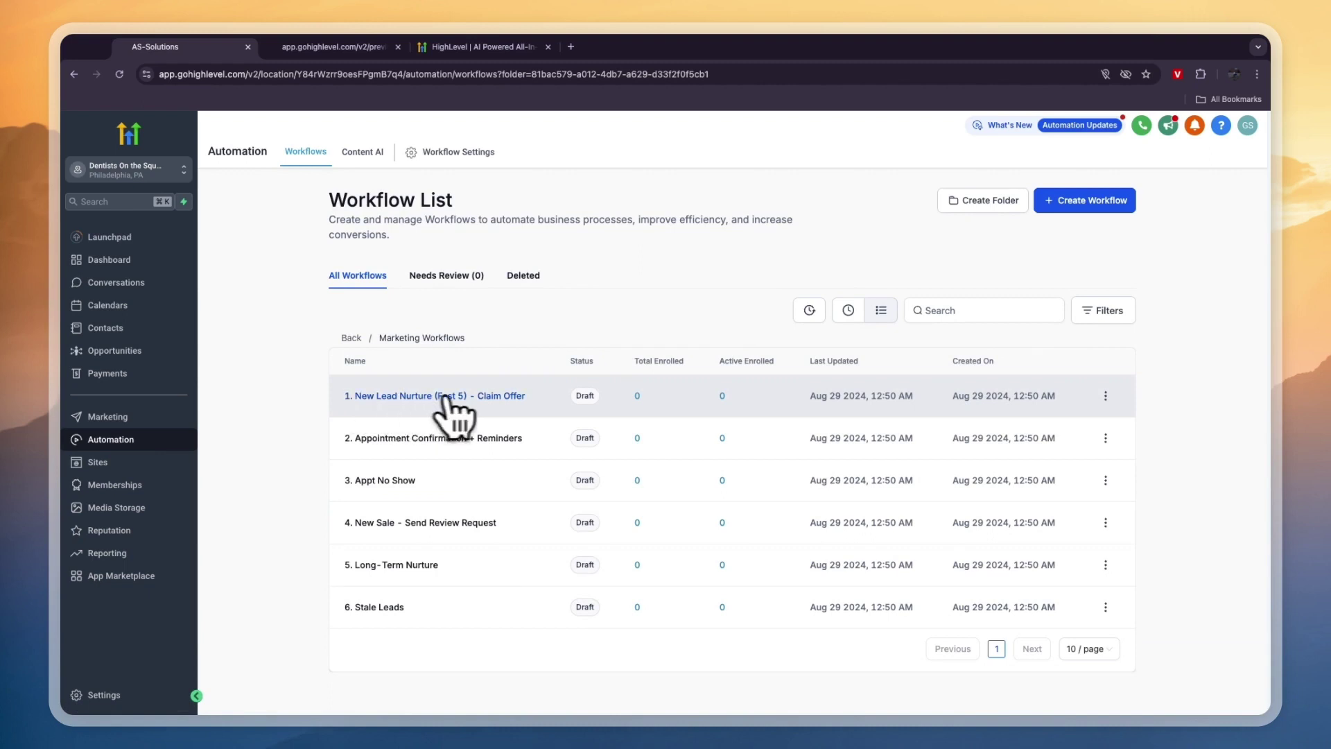
left_click(438, 395)
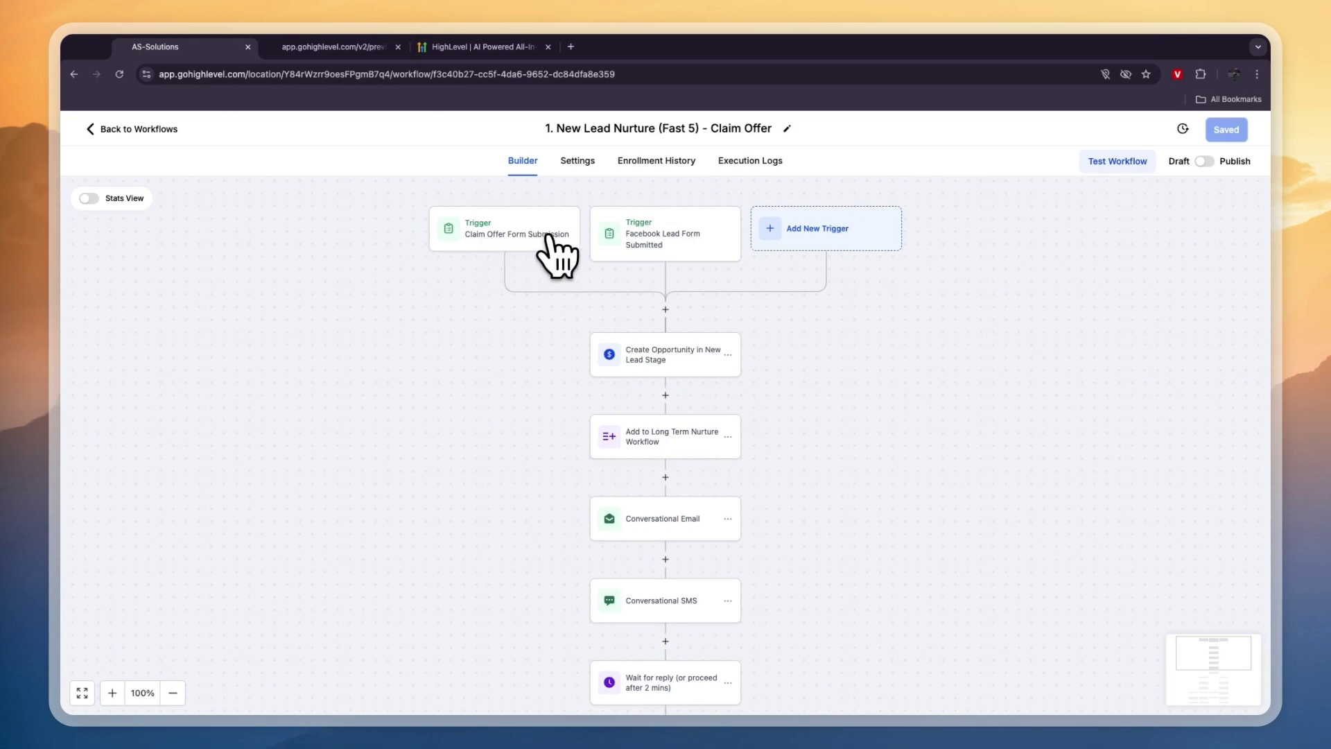
left_click(333, 46)
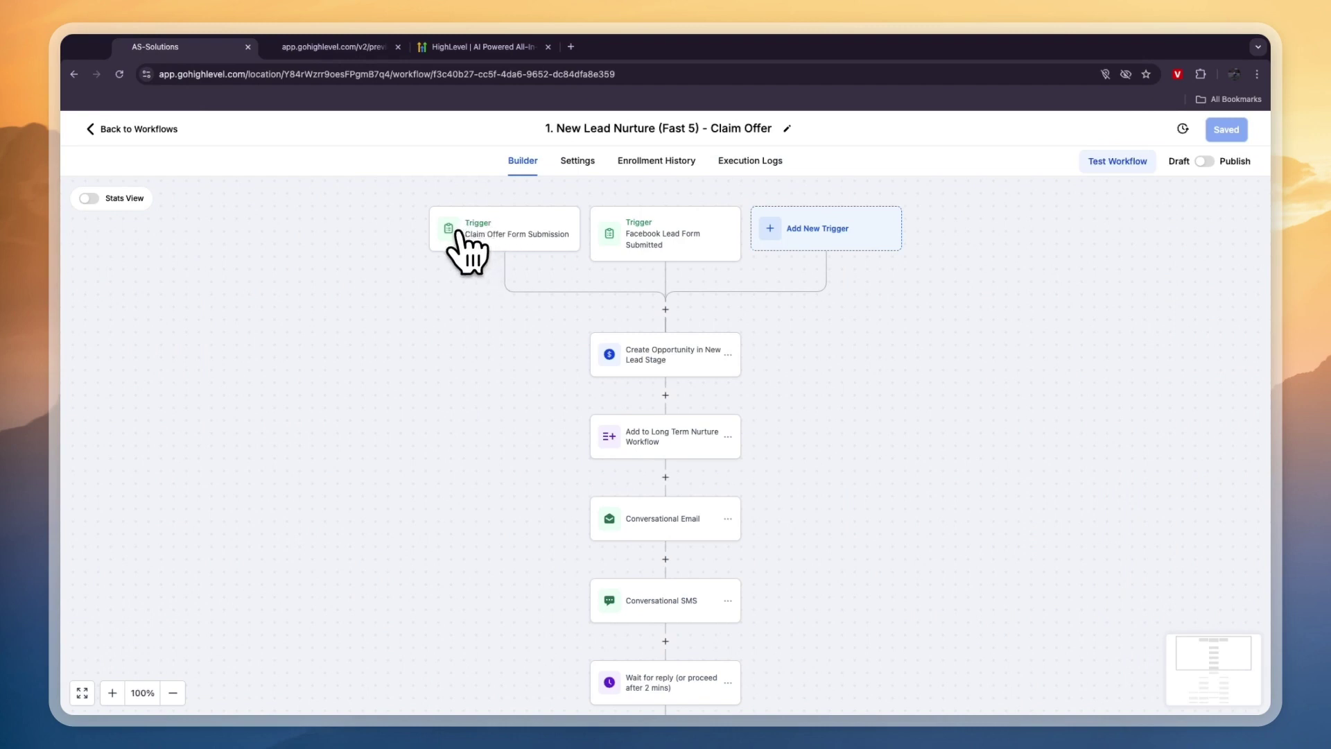
Review the workflow's two form-submission triggers and its reply branches.
scroll(595, 321, "down", 3)
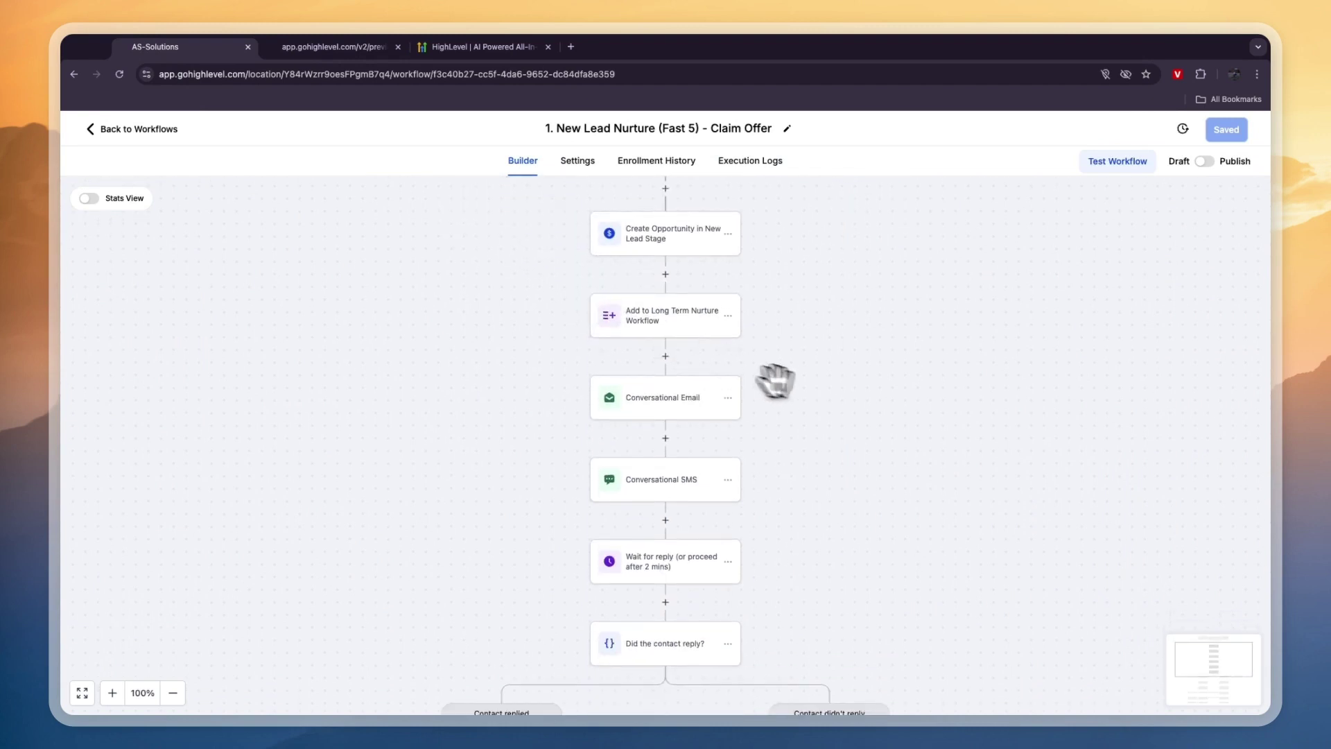
scroll(775, 380, "up", 4)
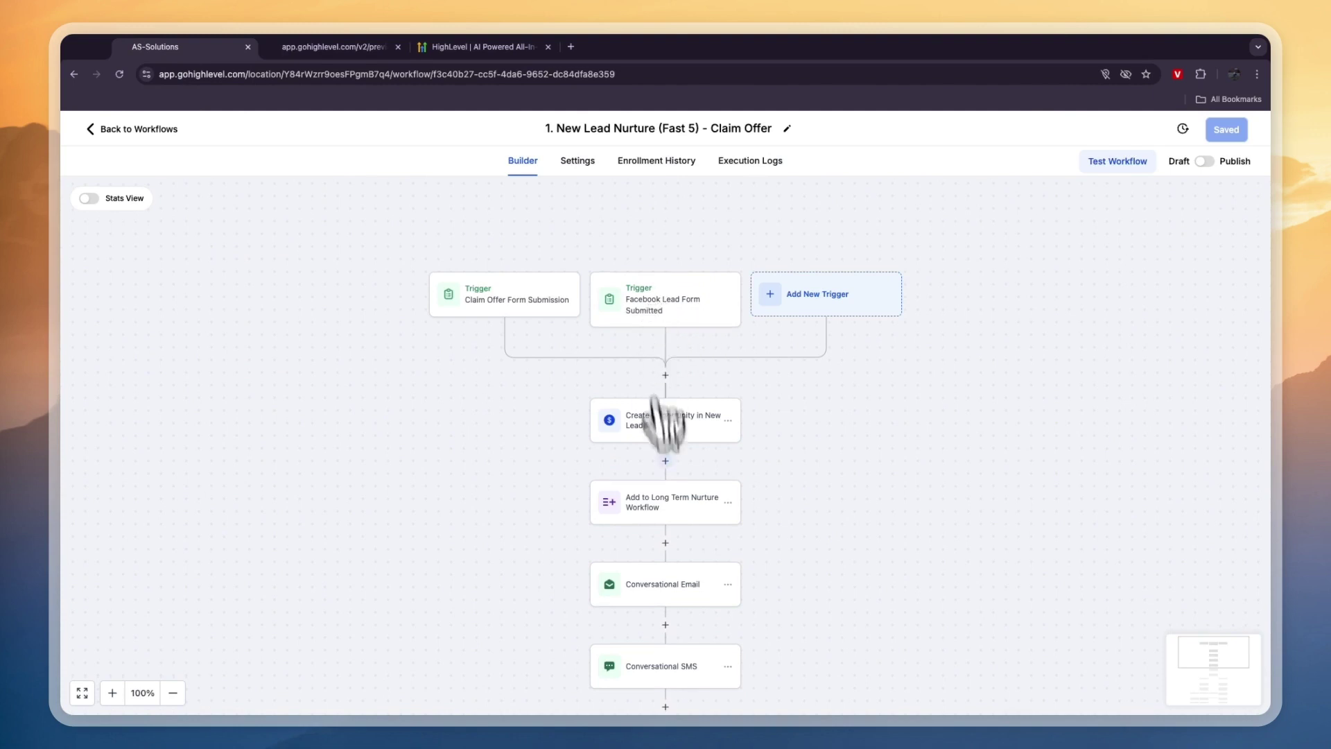
scroll(665, 437, "down", 2)
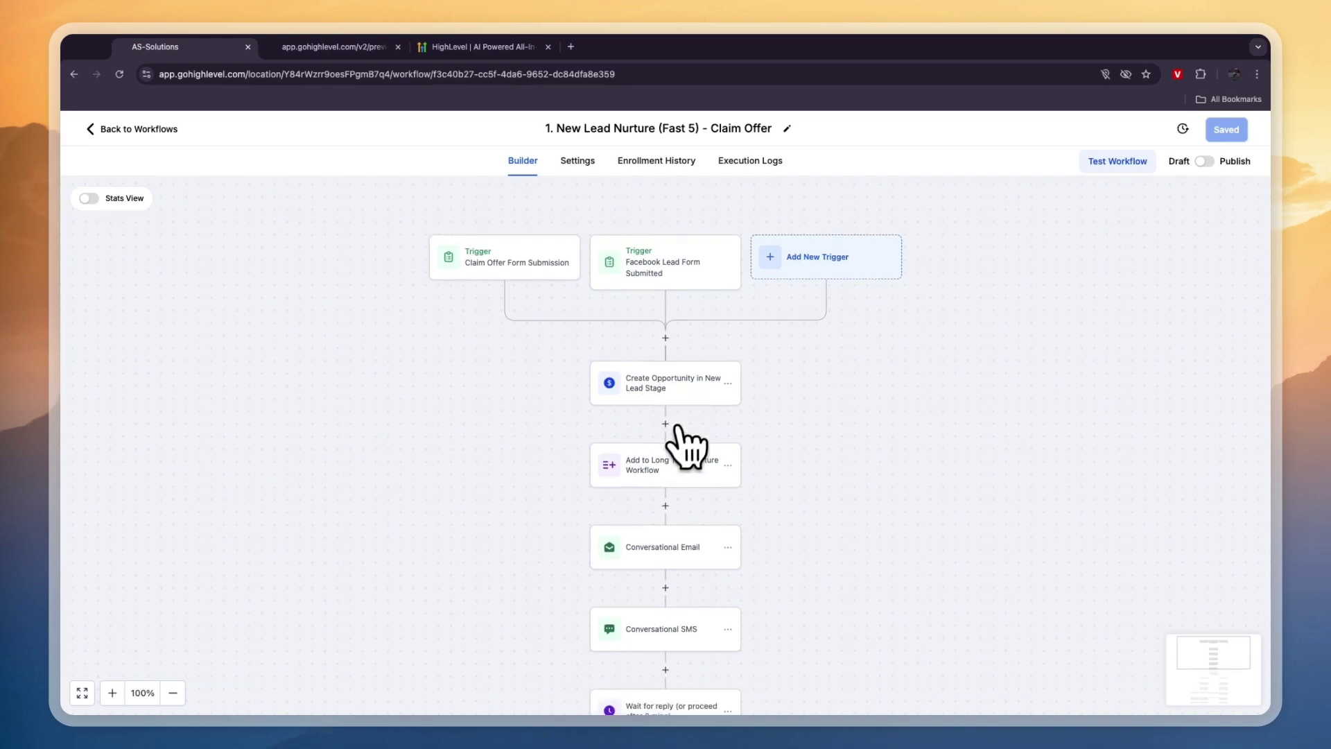
scroll(648, 464, "down", 4)
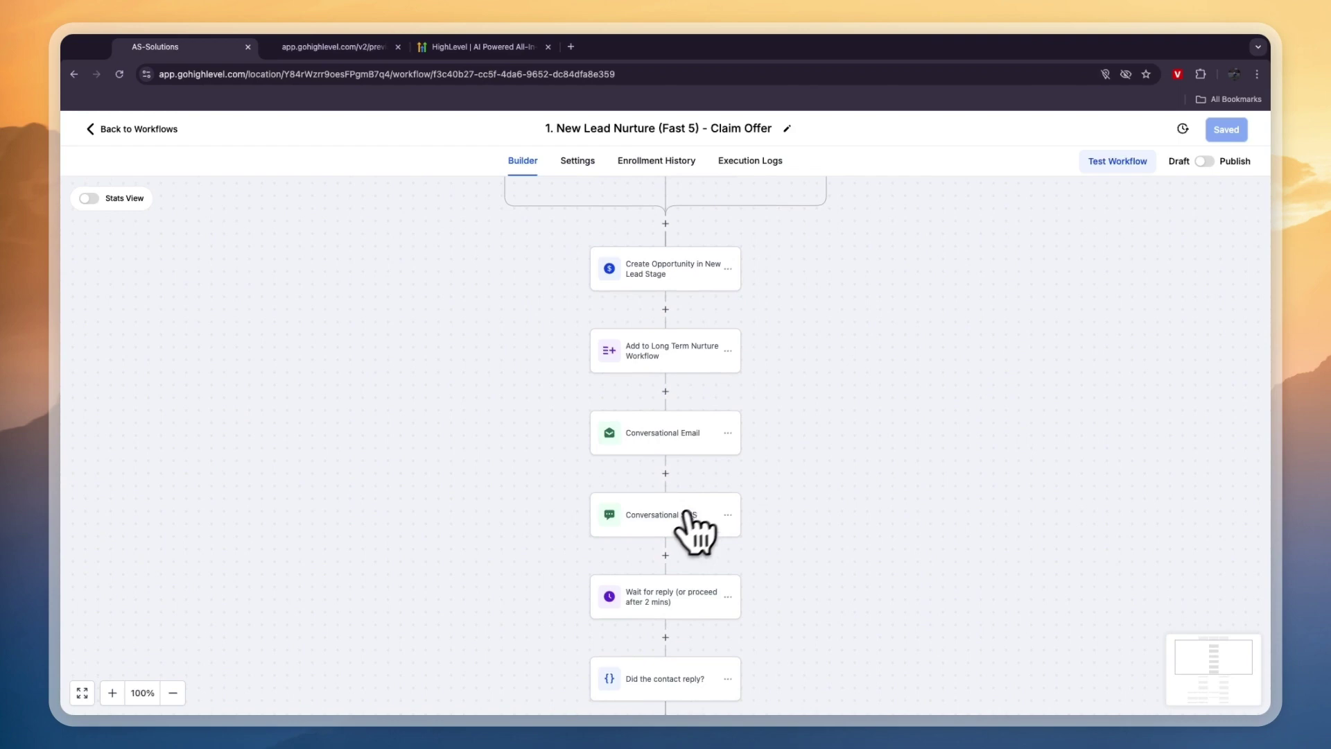
scroll(679, 534, "down", 8)
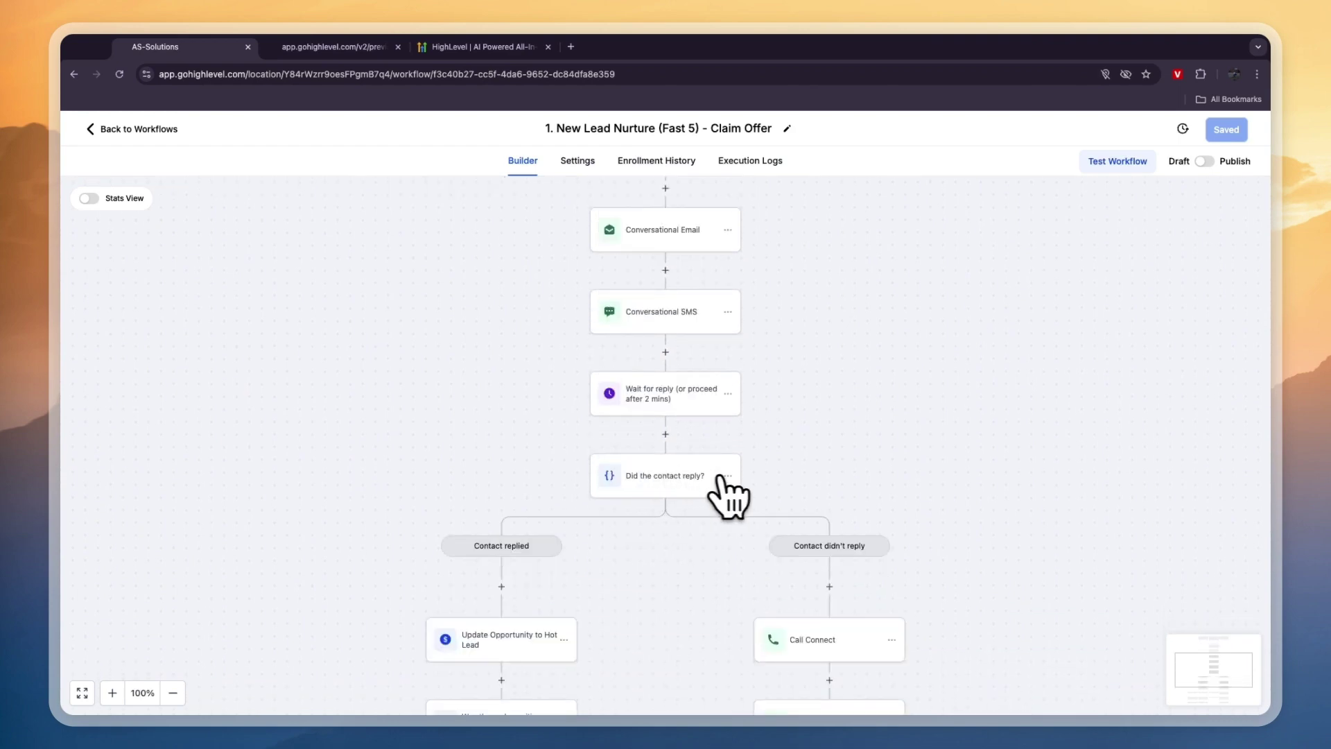
scroll(728, 496, "down", 1)
scroll(540, 531, "down", 8)
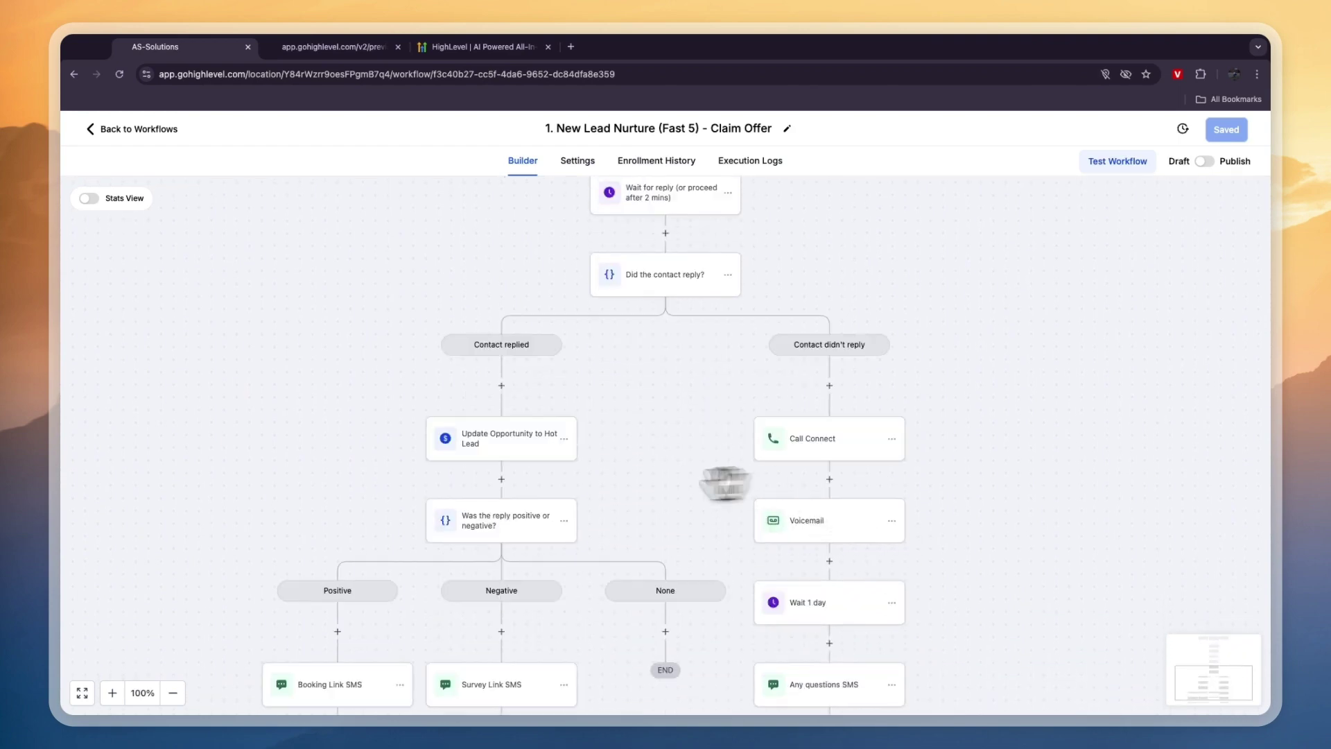
Leave workflows and start a new funnel built from a template.
left_click(139, 129)
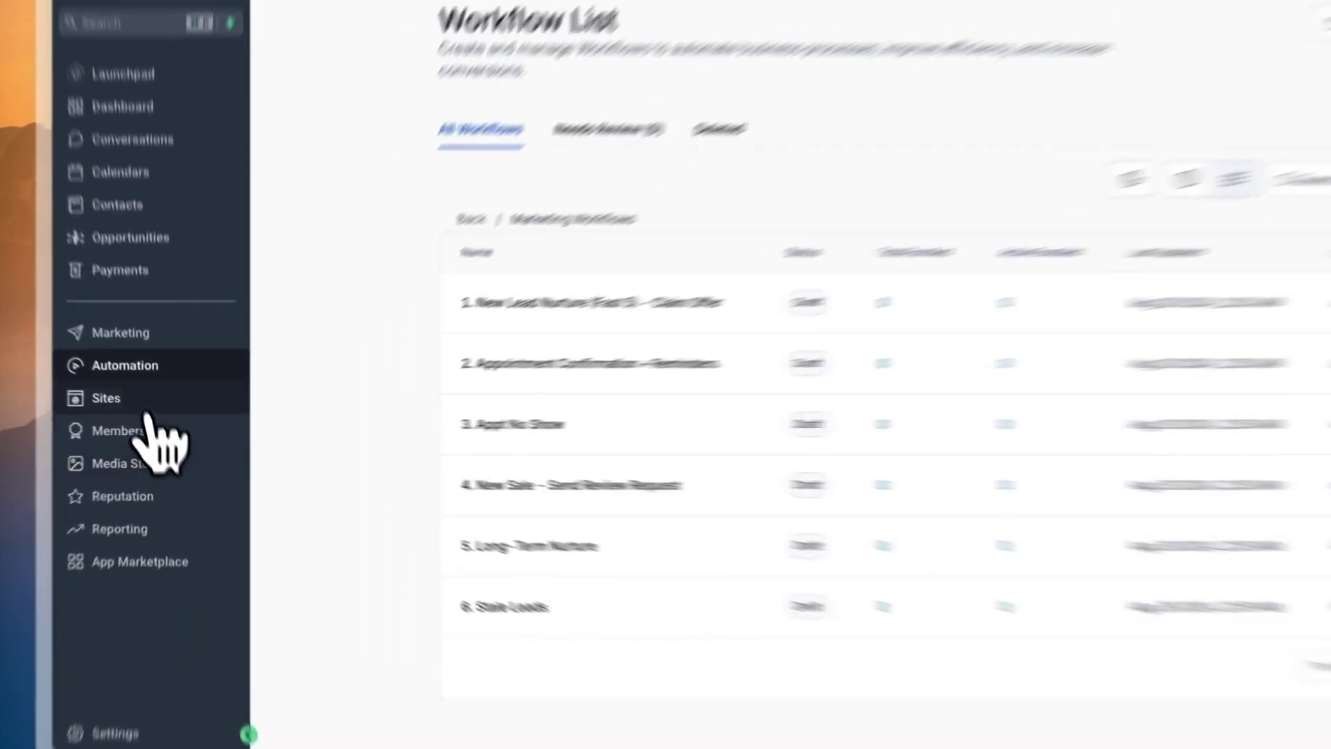
left_click(142, 396)
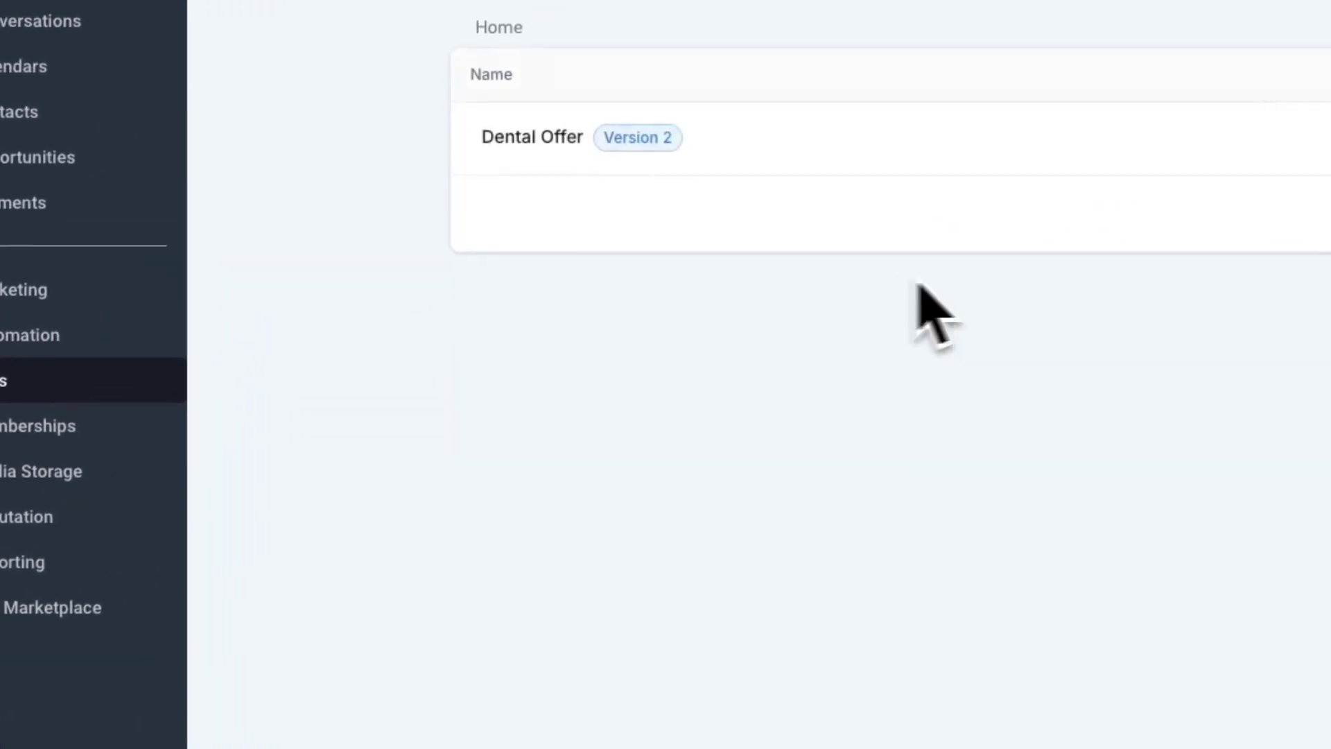
left_click(908, 133)
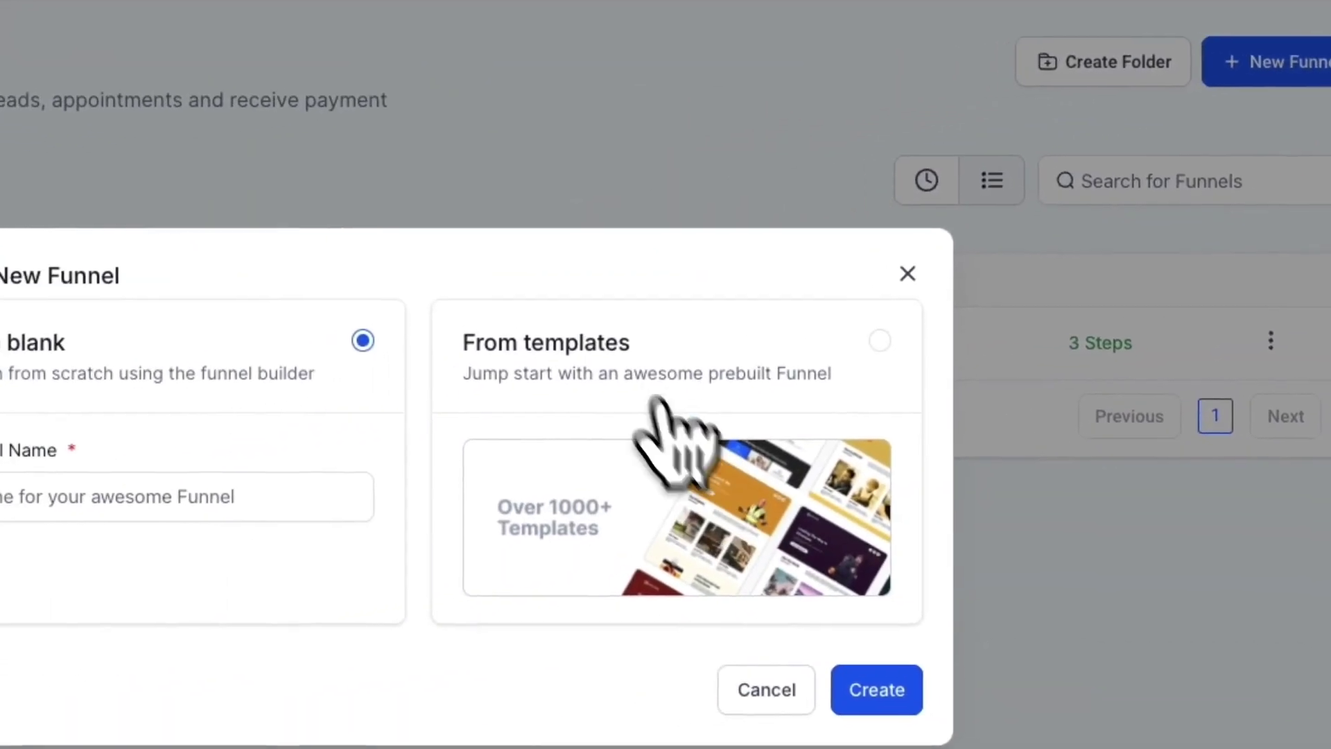
left_click(669, 378)
left_click(875, 688)
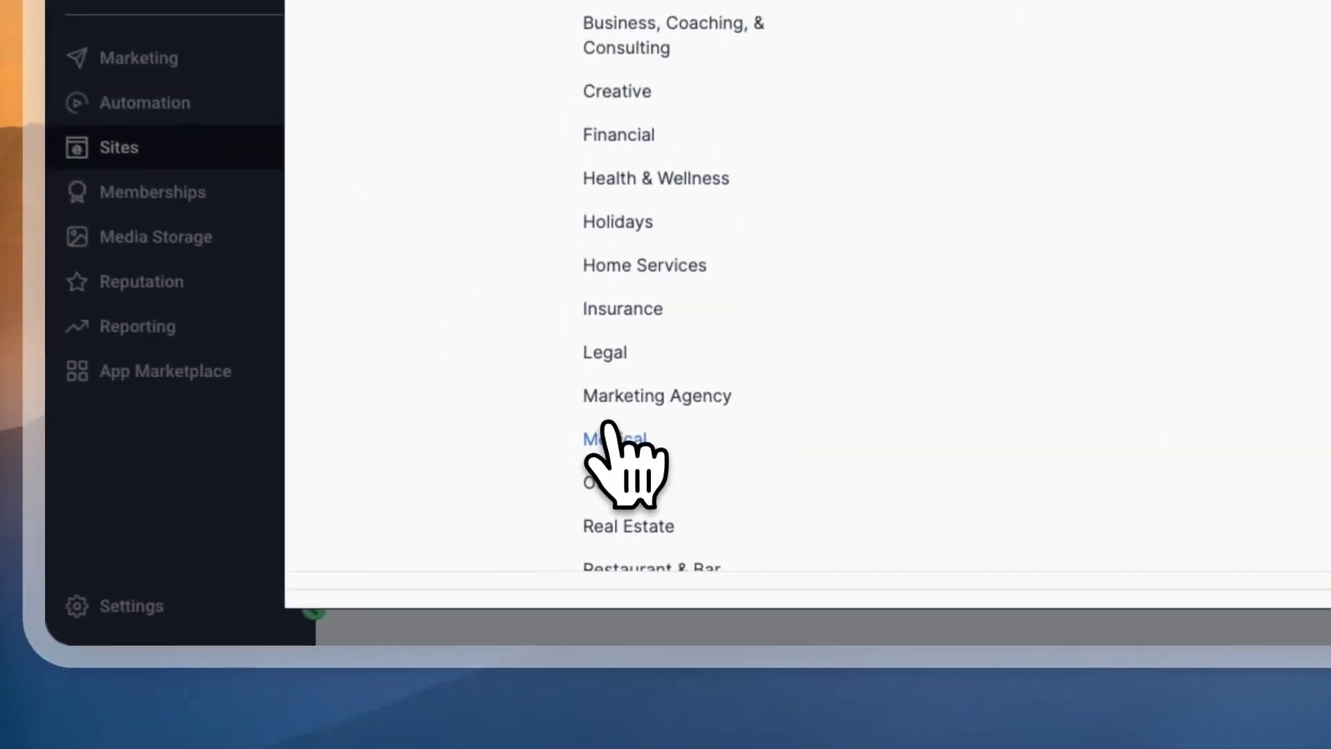
Filter the Template Library to Medical and browse for the teeth whitening template.
left_click(528, 489)
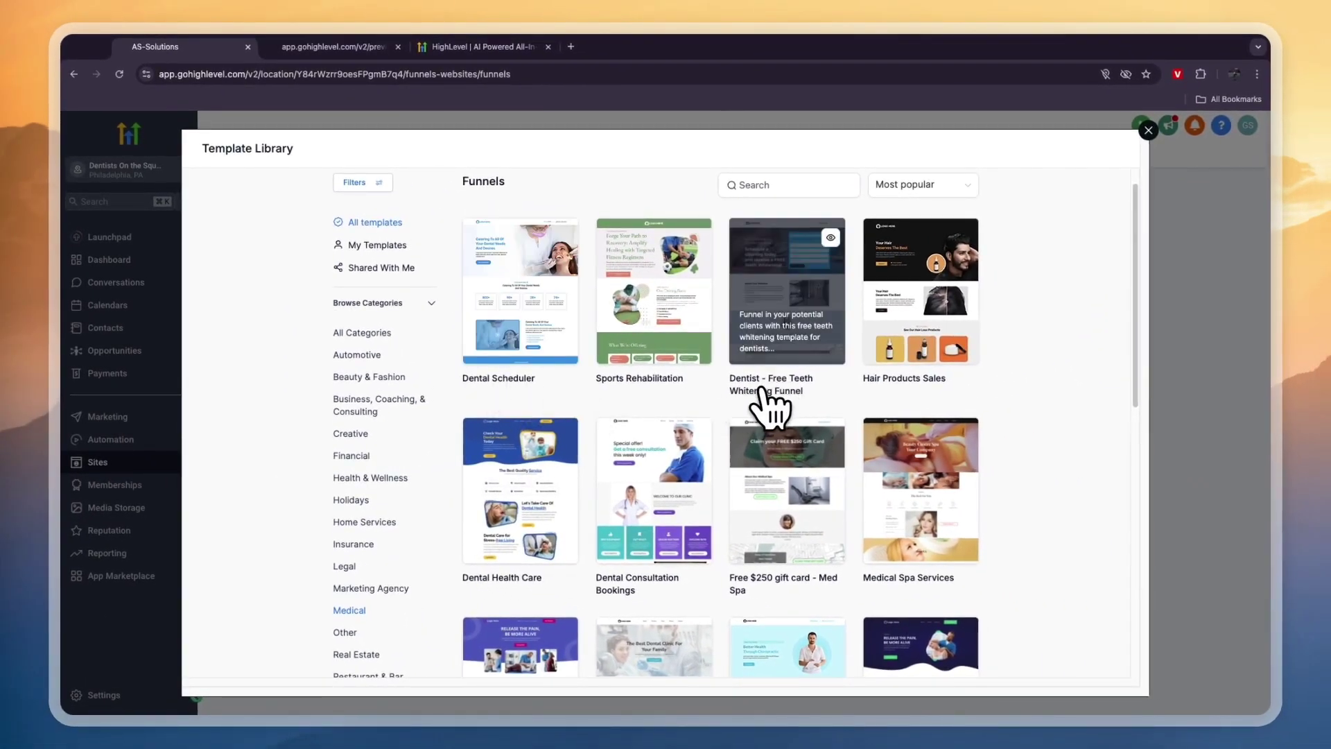
scroll(1026, 413, "down", 1)
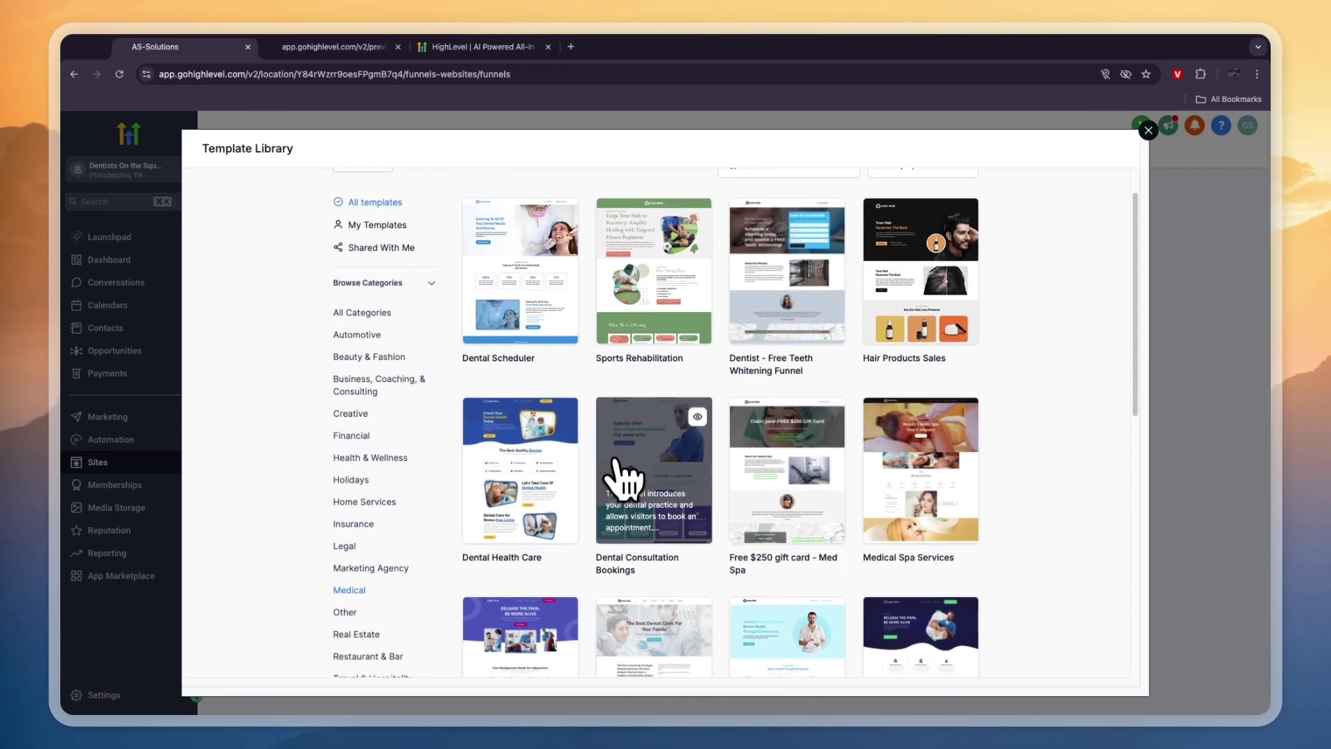
scroll(619, 478, "down", 5)
scroll(891, 220, "up", 6)
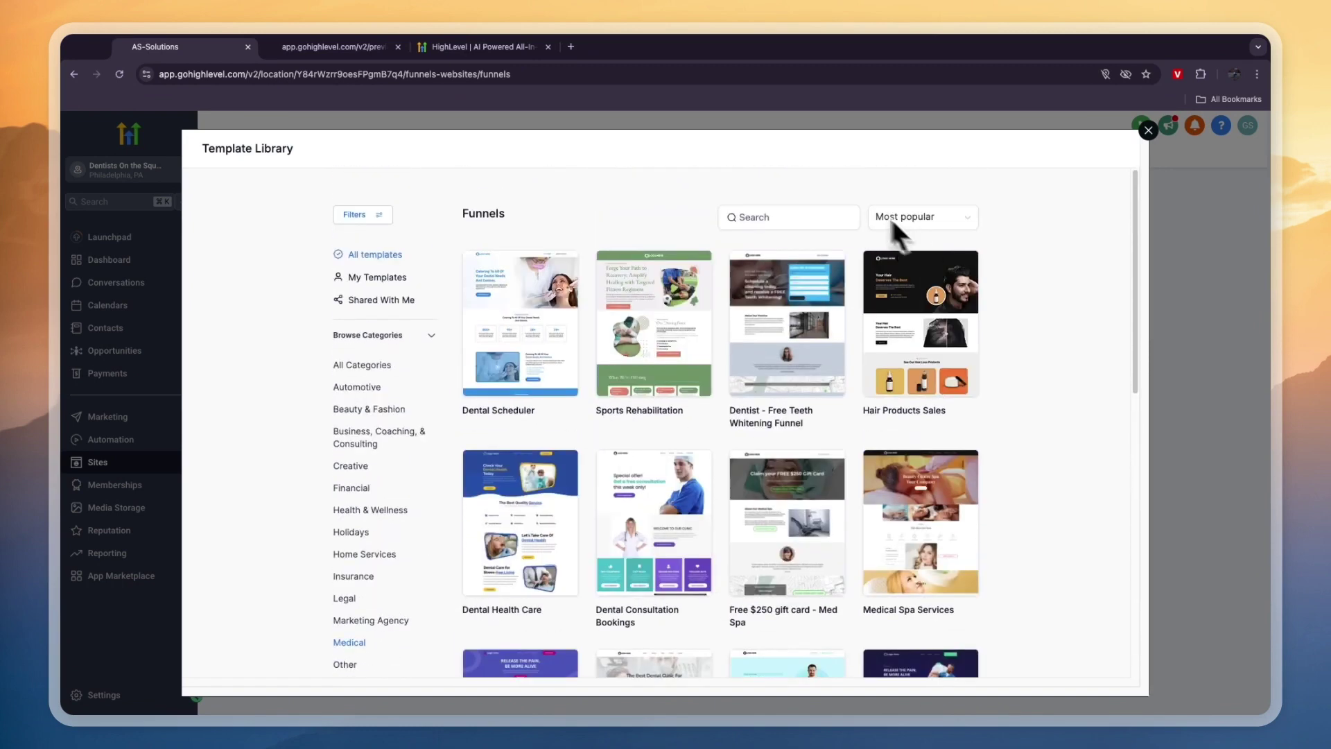
left_click(782, 217)
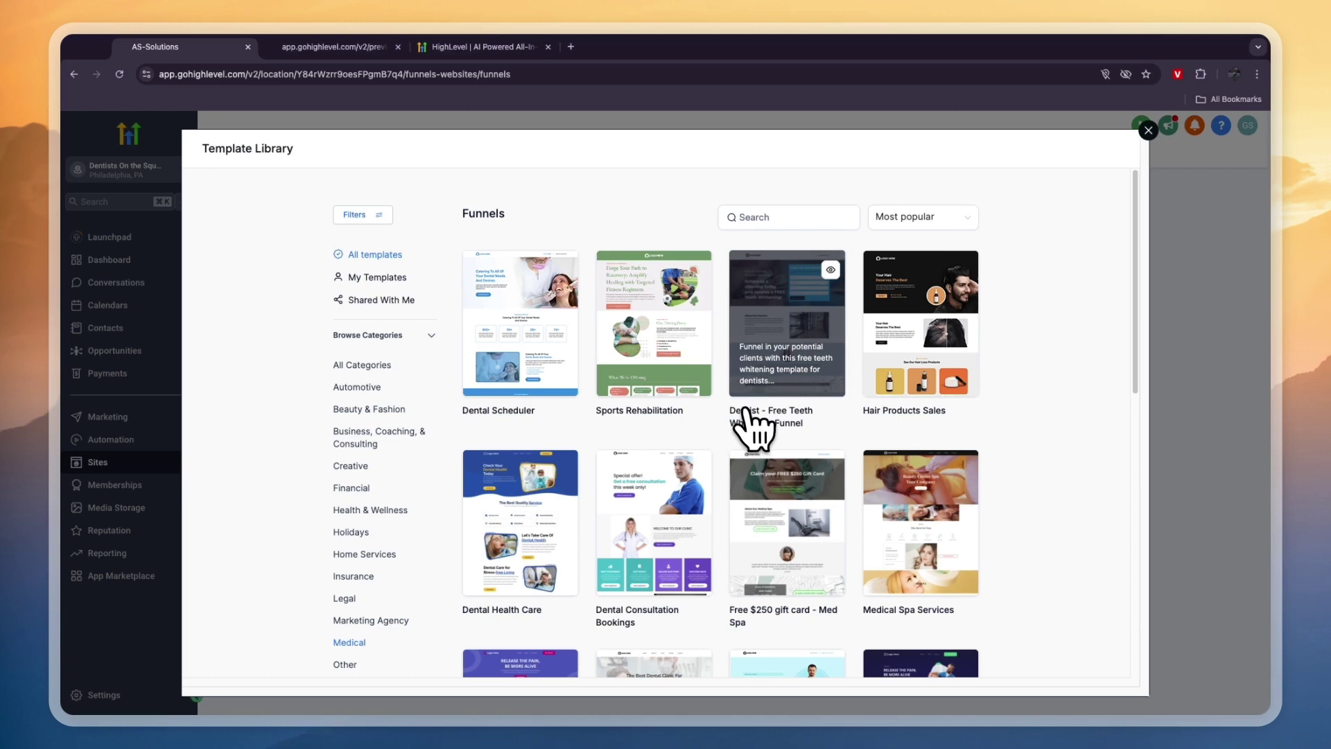
Preview the Dentist - Free Teeth Whitening Funnel template enlarged and import it into Funnels.
left_click(806, 321)
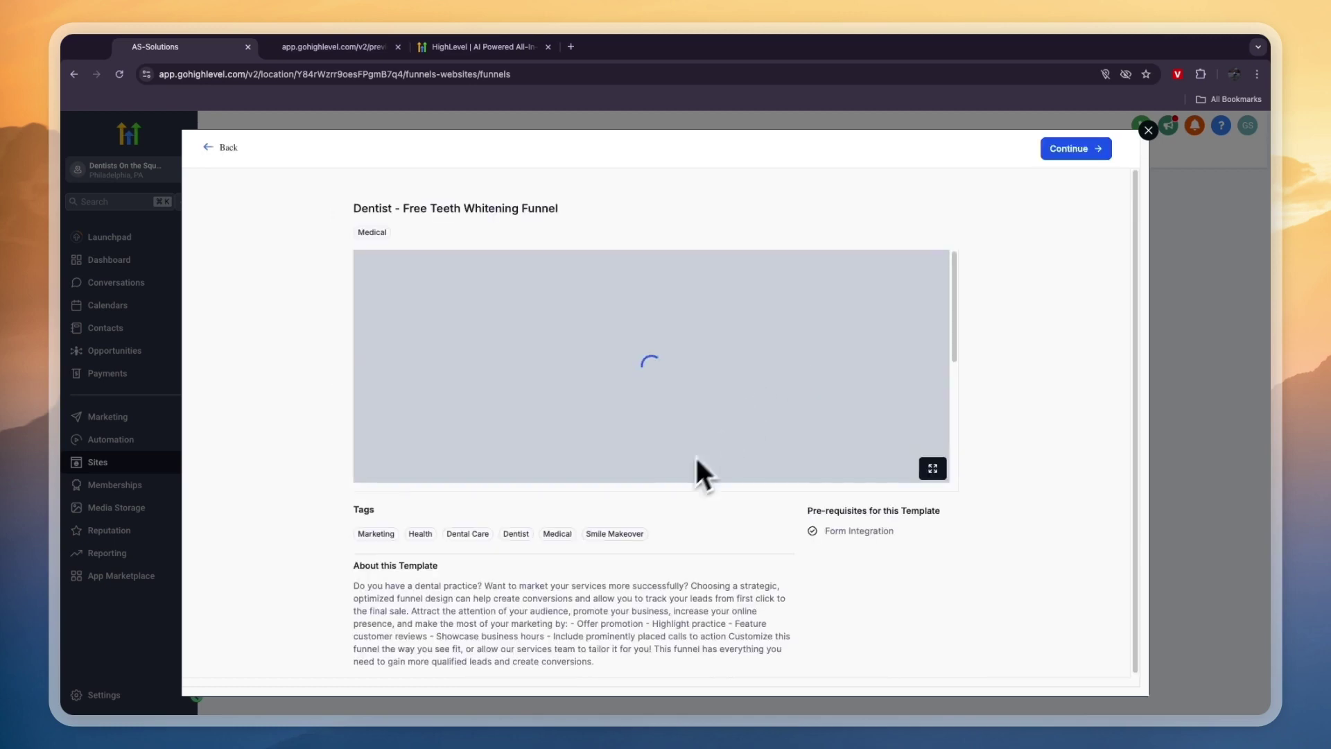
left_click(933, 467)
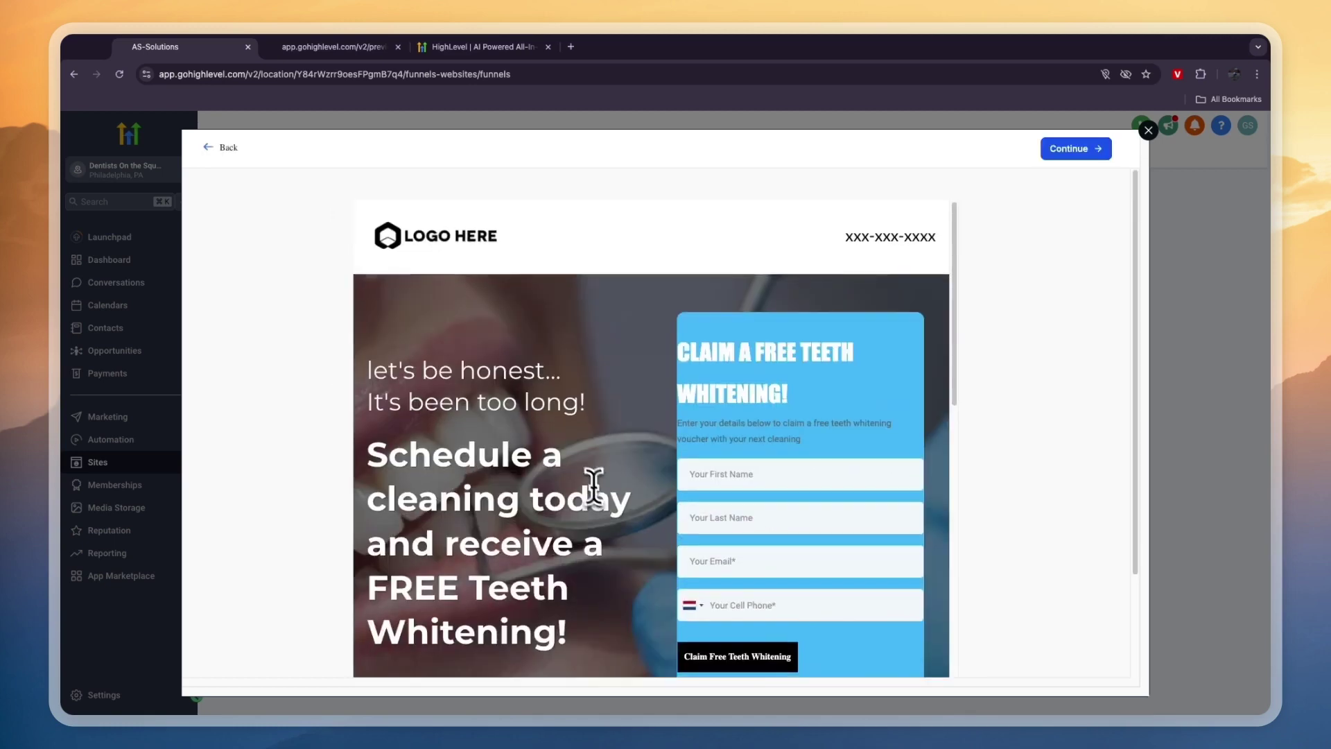
scroll(593, 477, "down", 15)
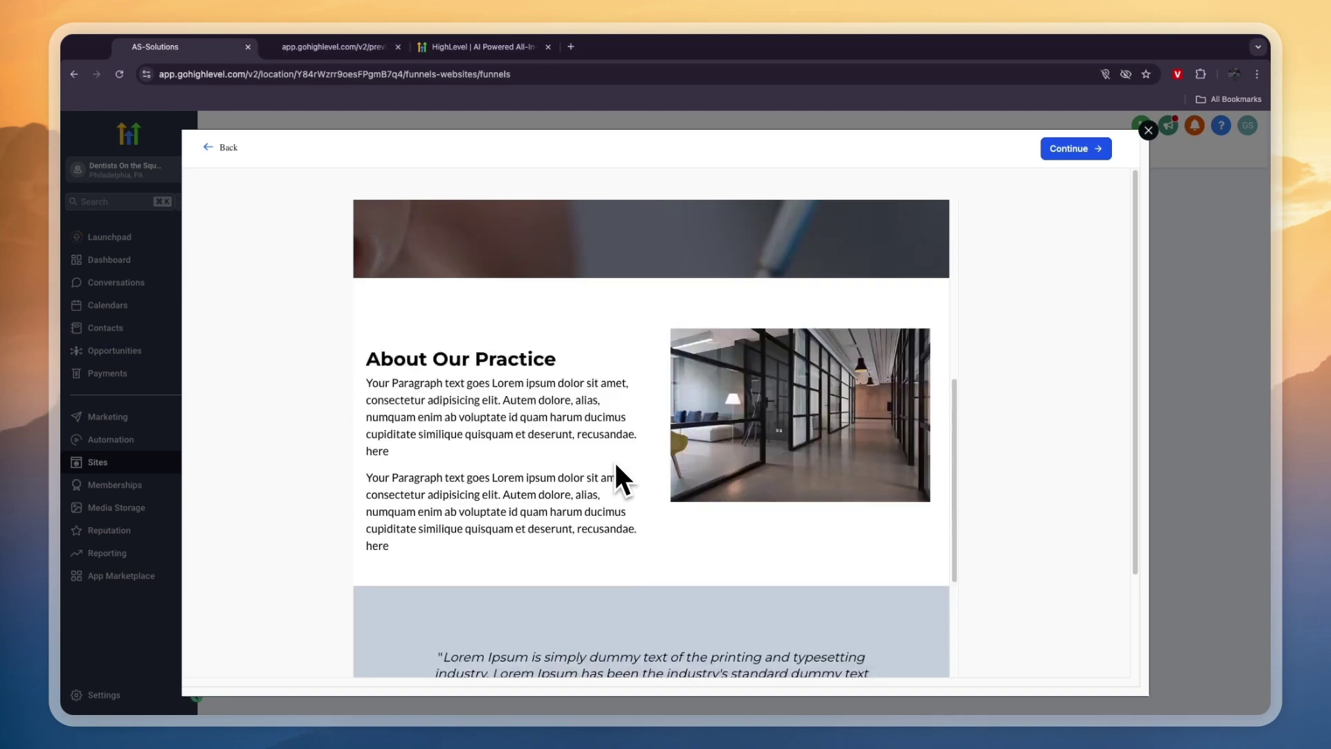
scroll(613, 456, "down", 5)
scroll(613, 450, "up", 20)
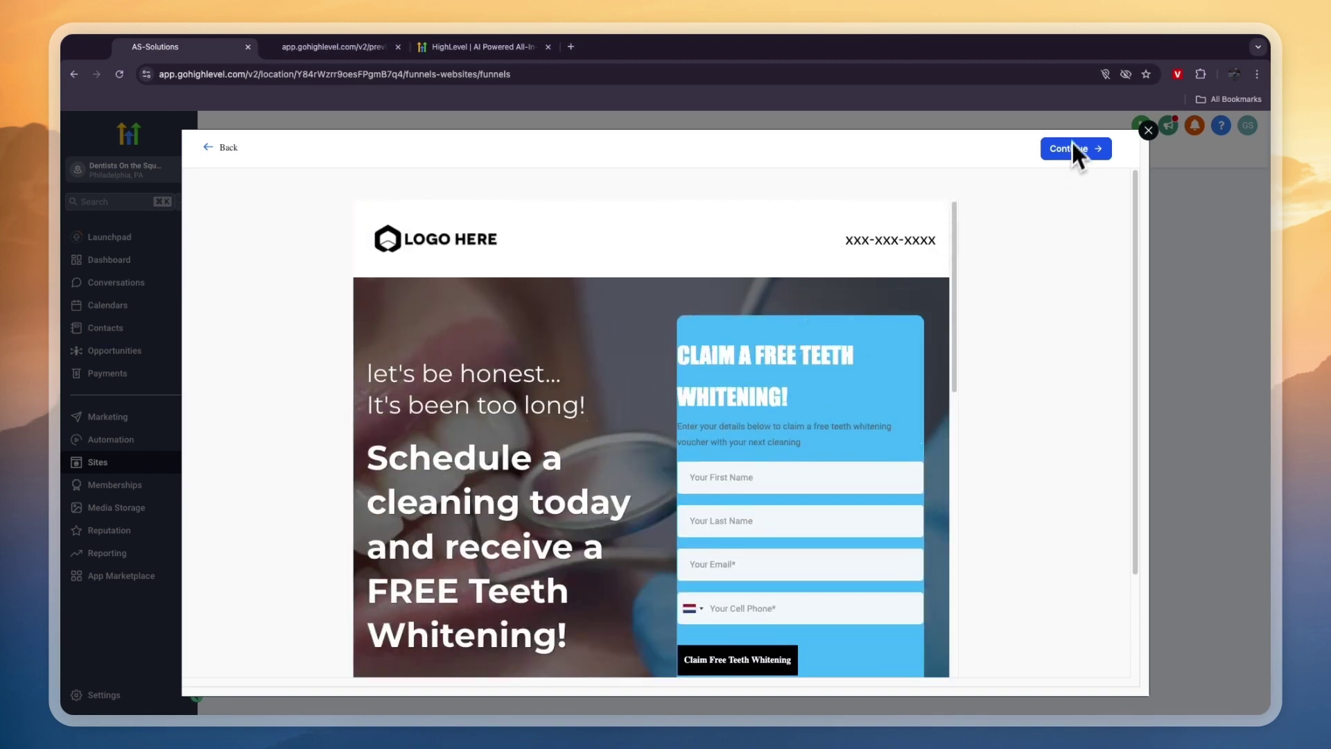
left_click(1072, 146)
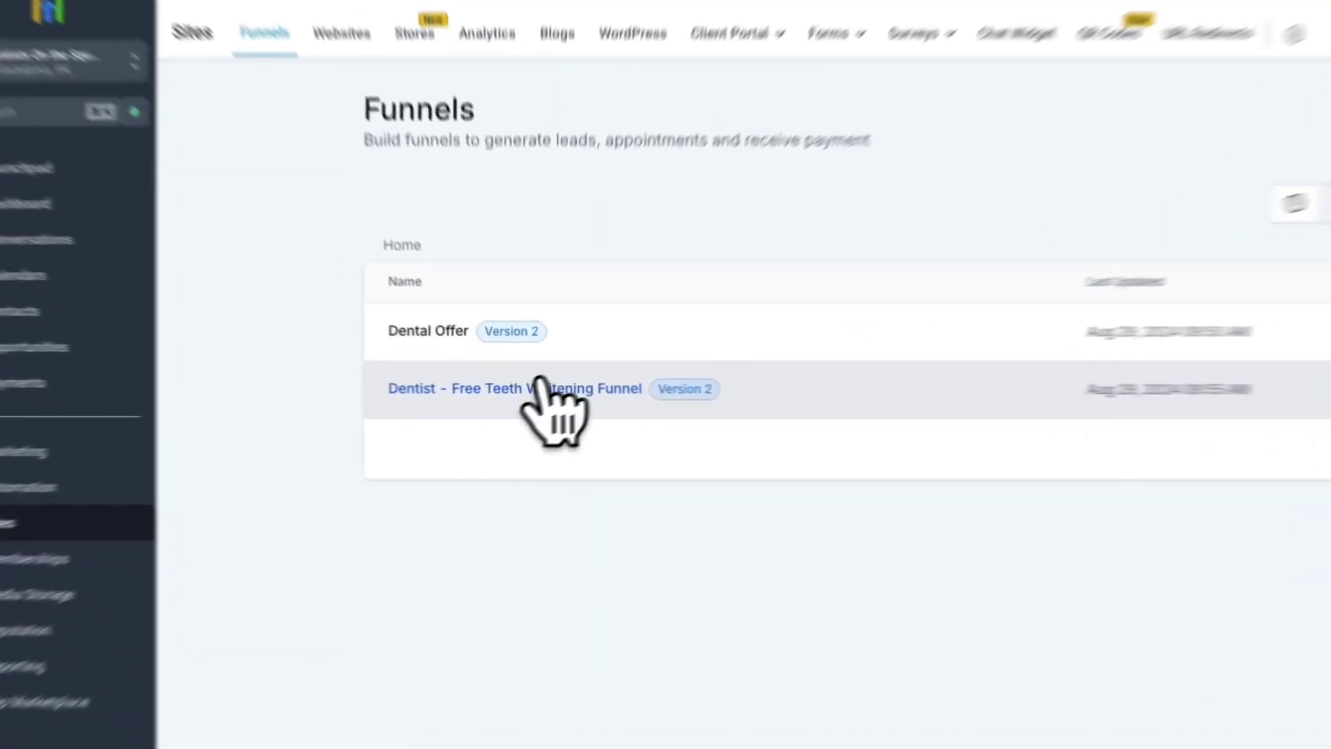
Open the imported teeth whitening funnel and preview its Offer Claim / Booking Page step.
left_click(539, 385)
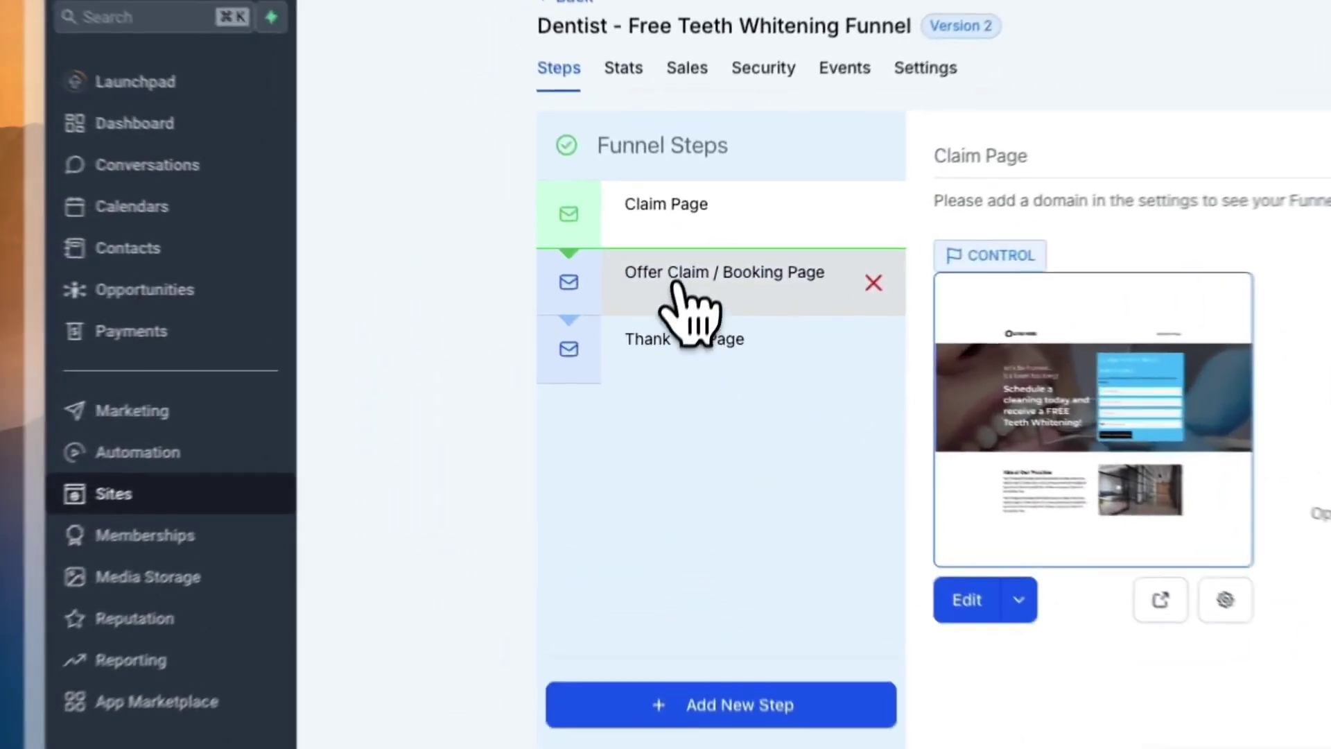
left_click(409, 347)
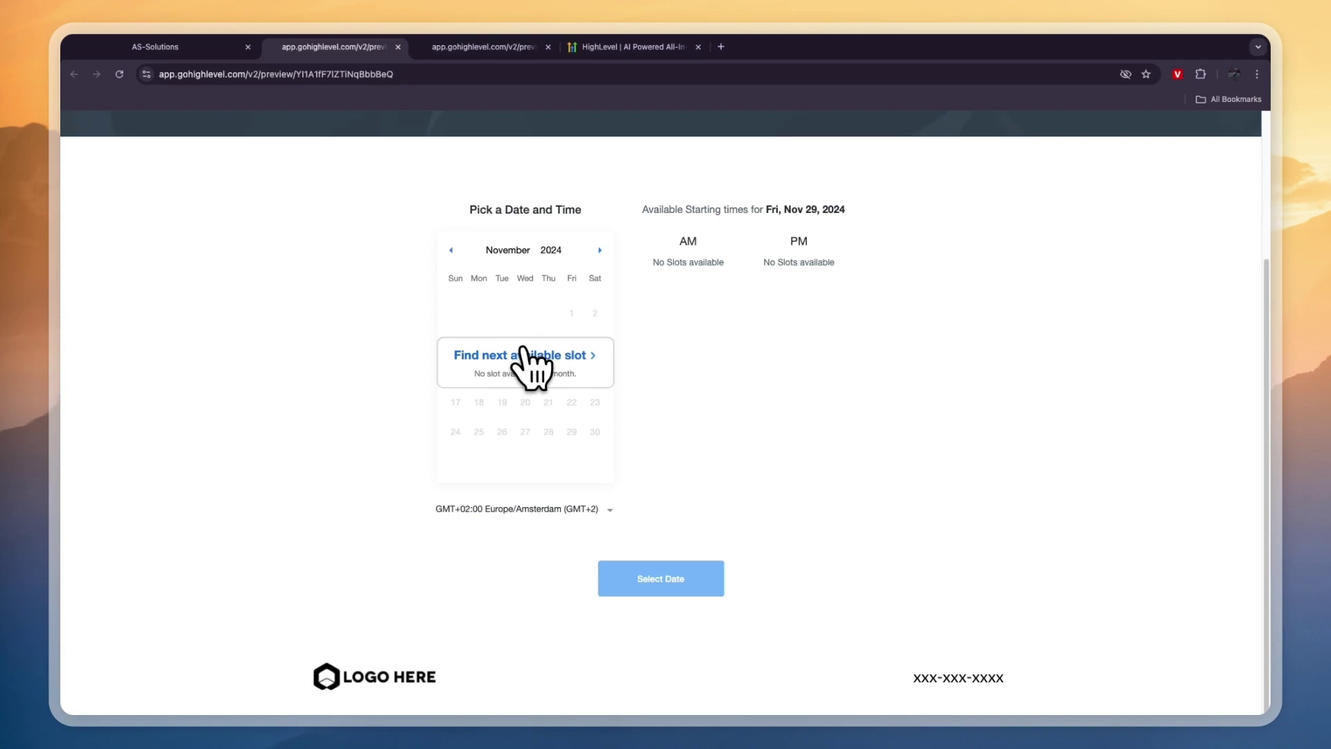
scroll(497, 347, "up", 3)
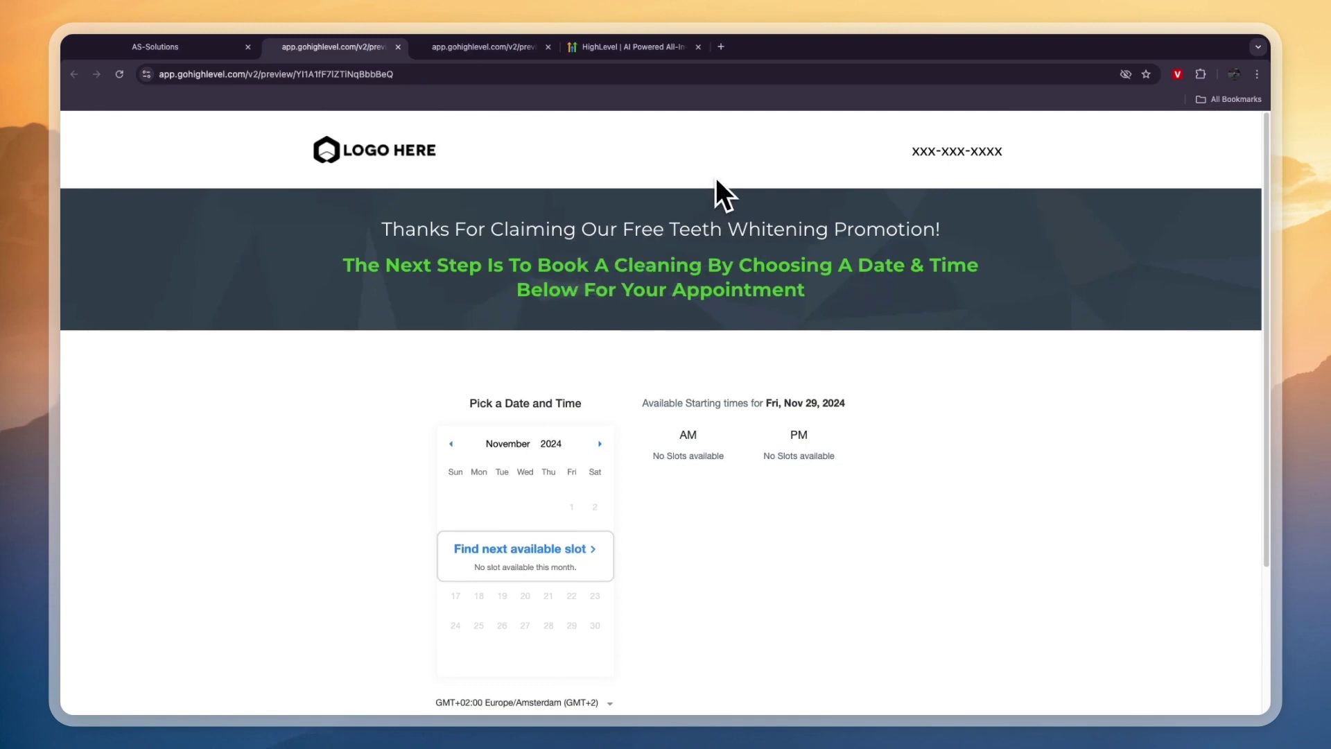
key("ctrl+shift+Tab")
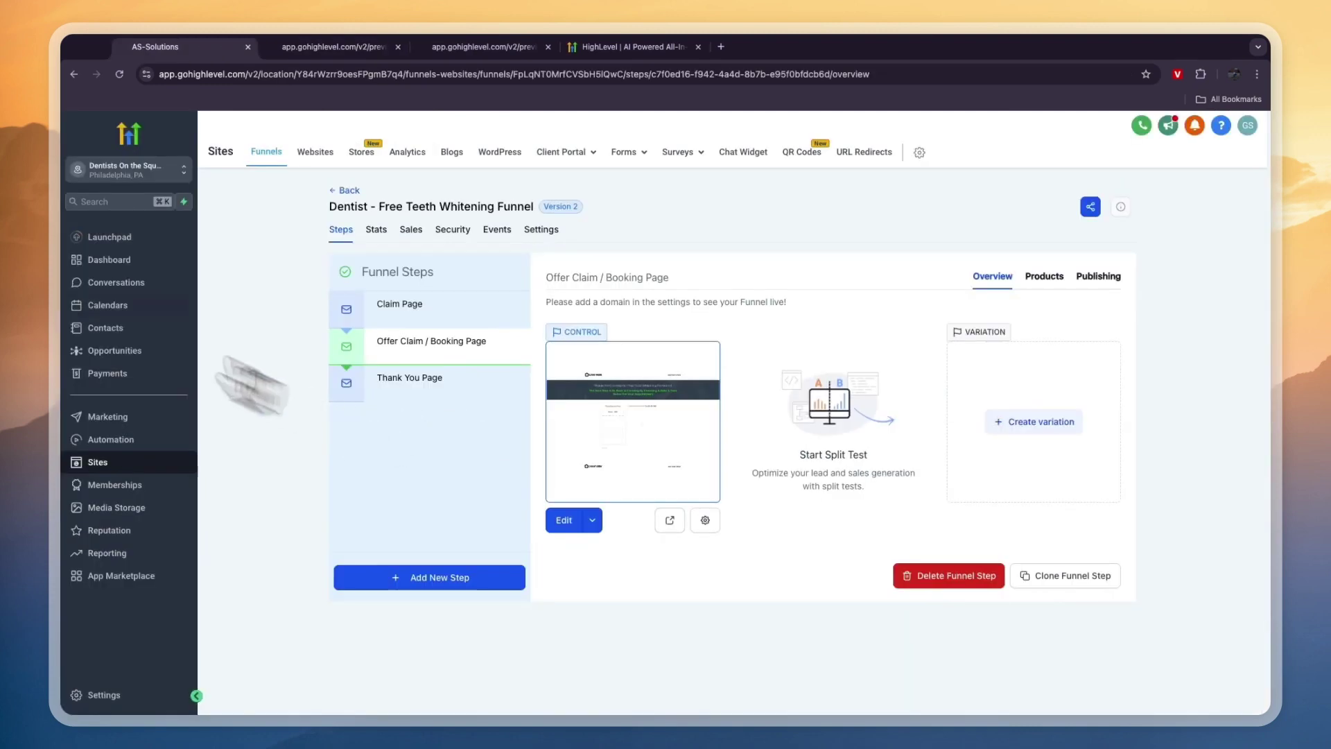
left_click(113, 312)
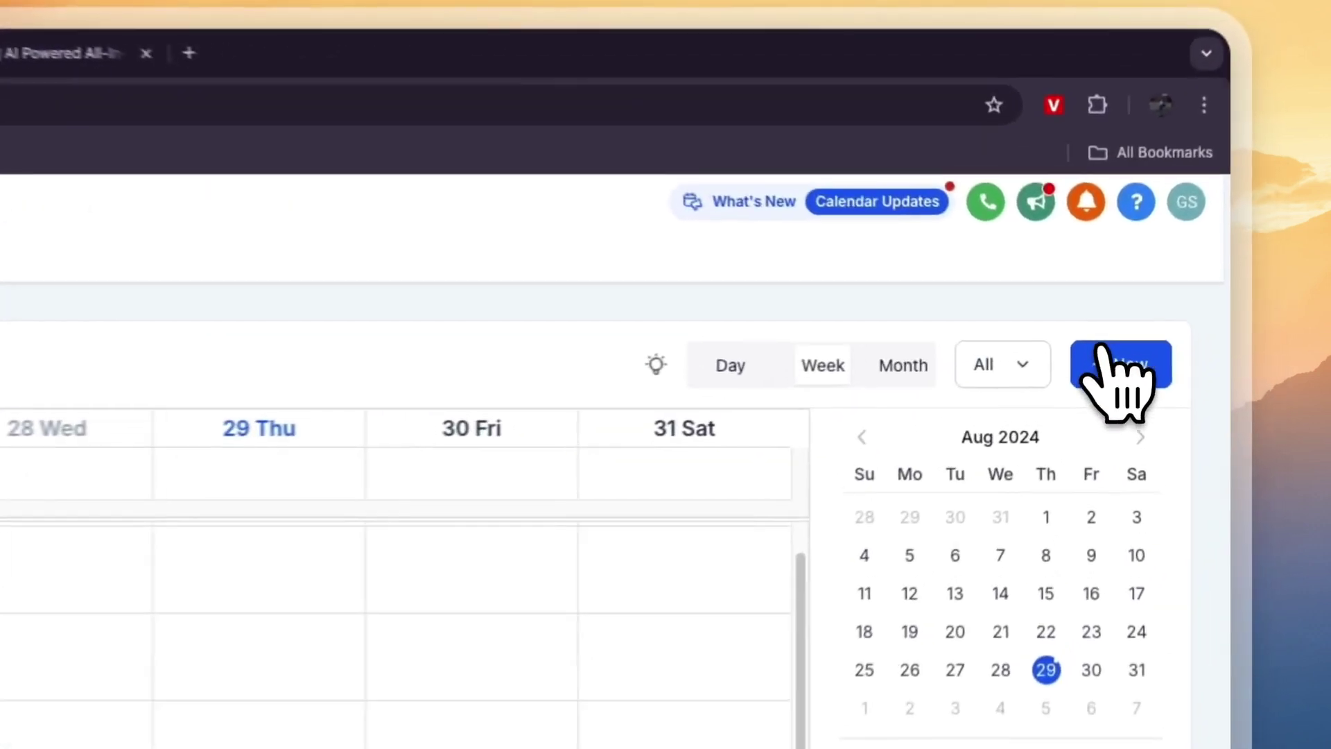
left_click(1206, 208)
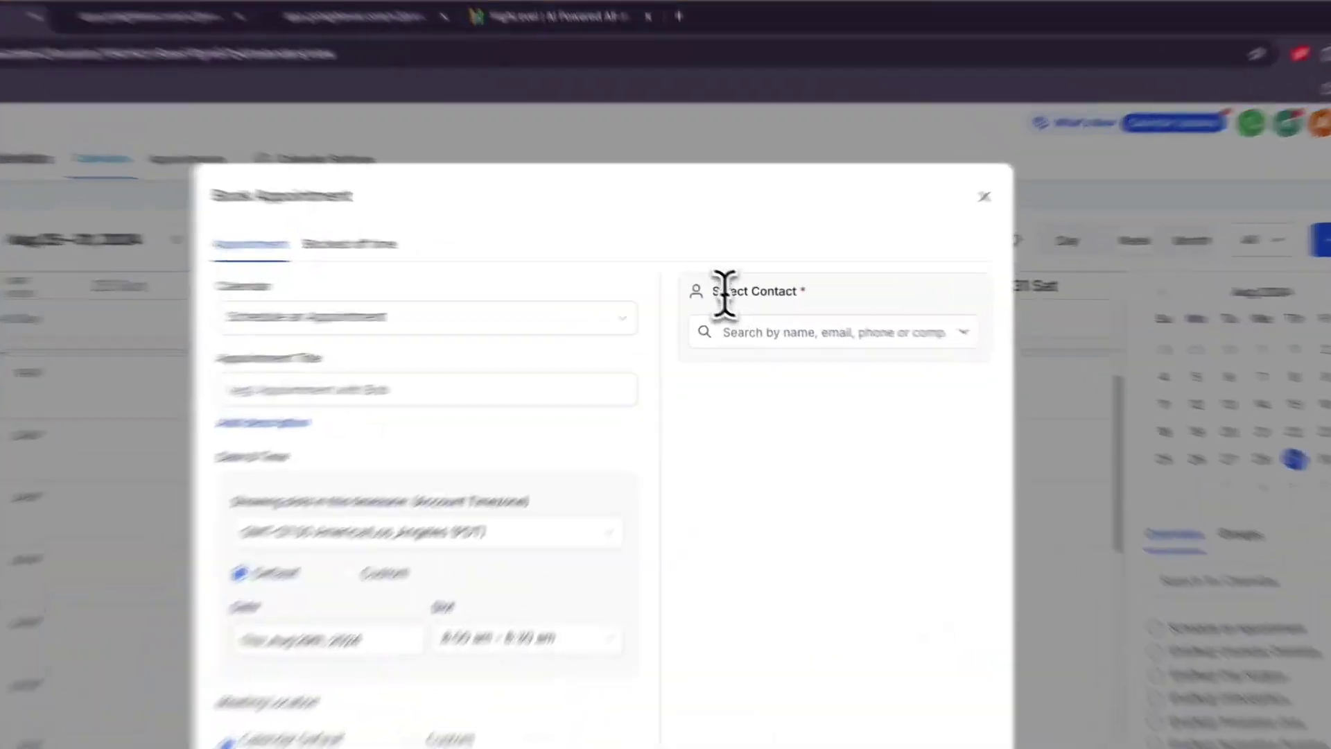
left_click_drag(721, 292, 807, 300)
left_click(833, 328)
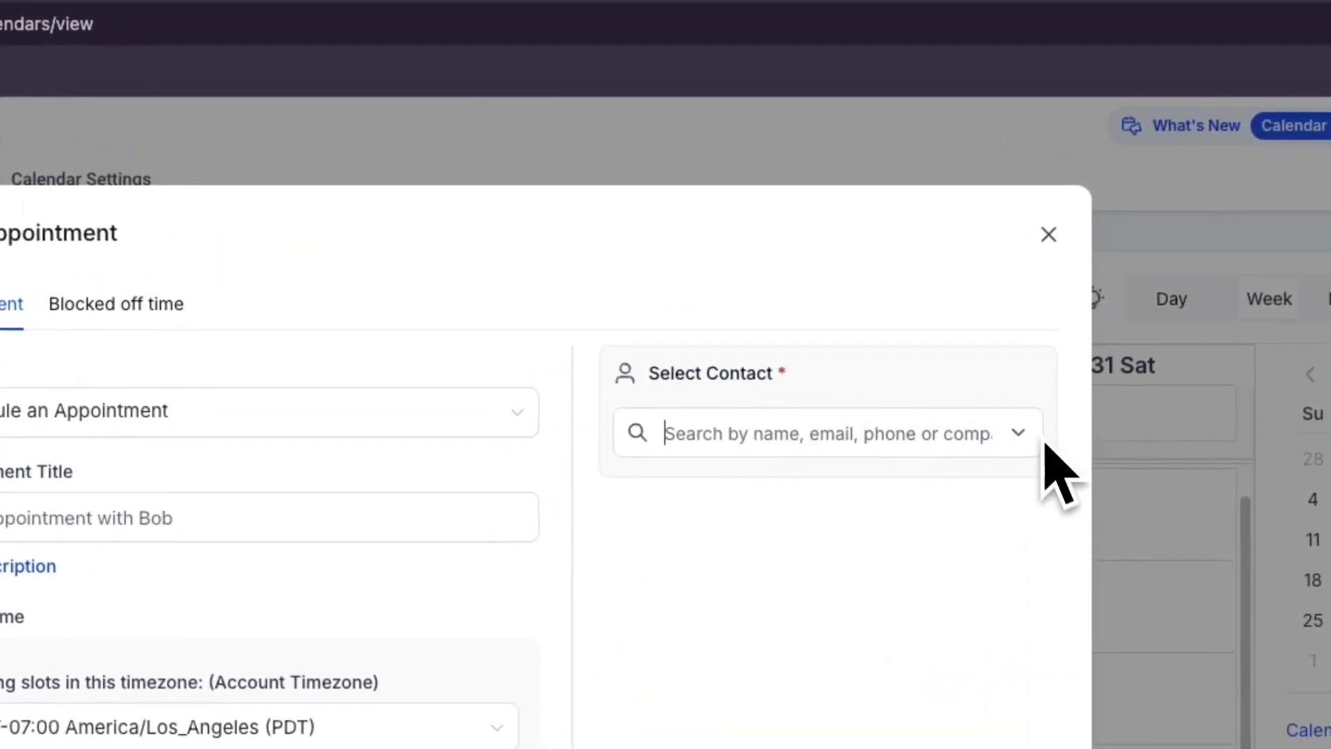
left_click(1019, 433)
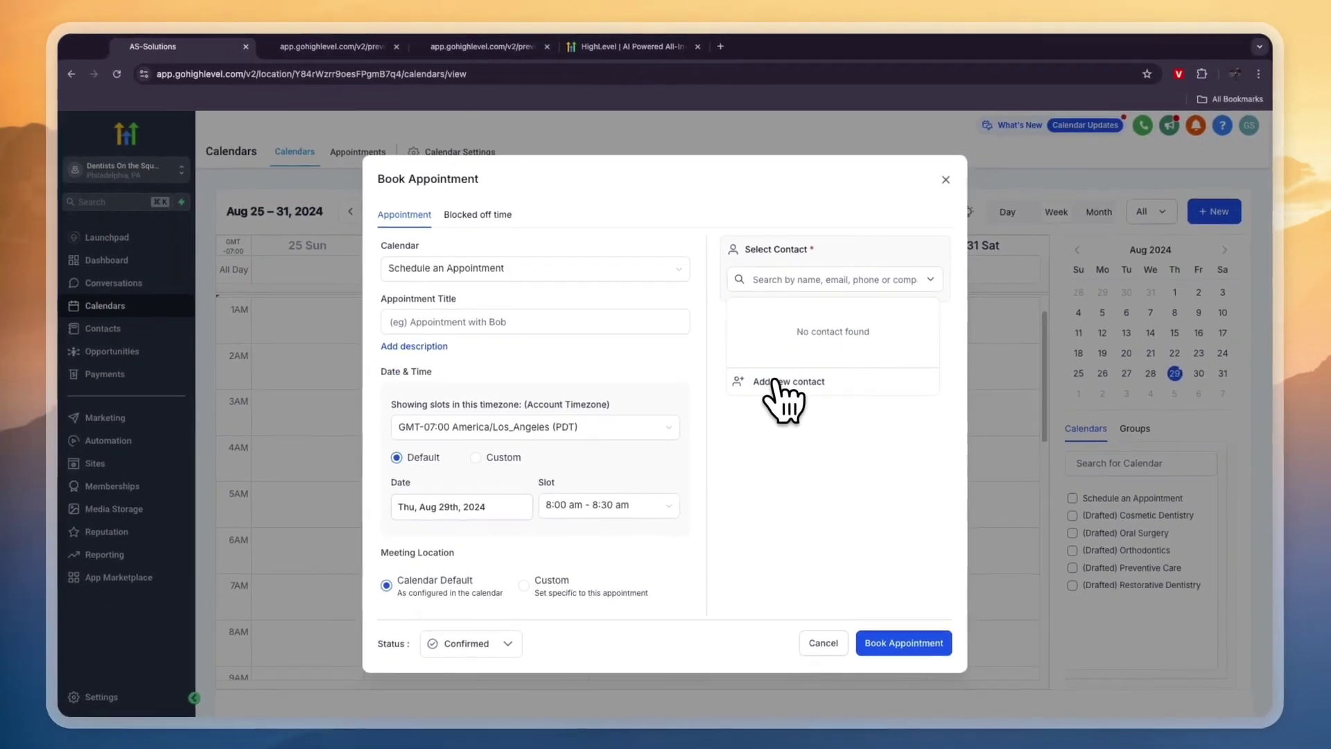
left_click(760, 273)
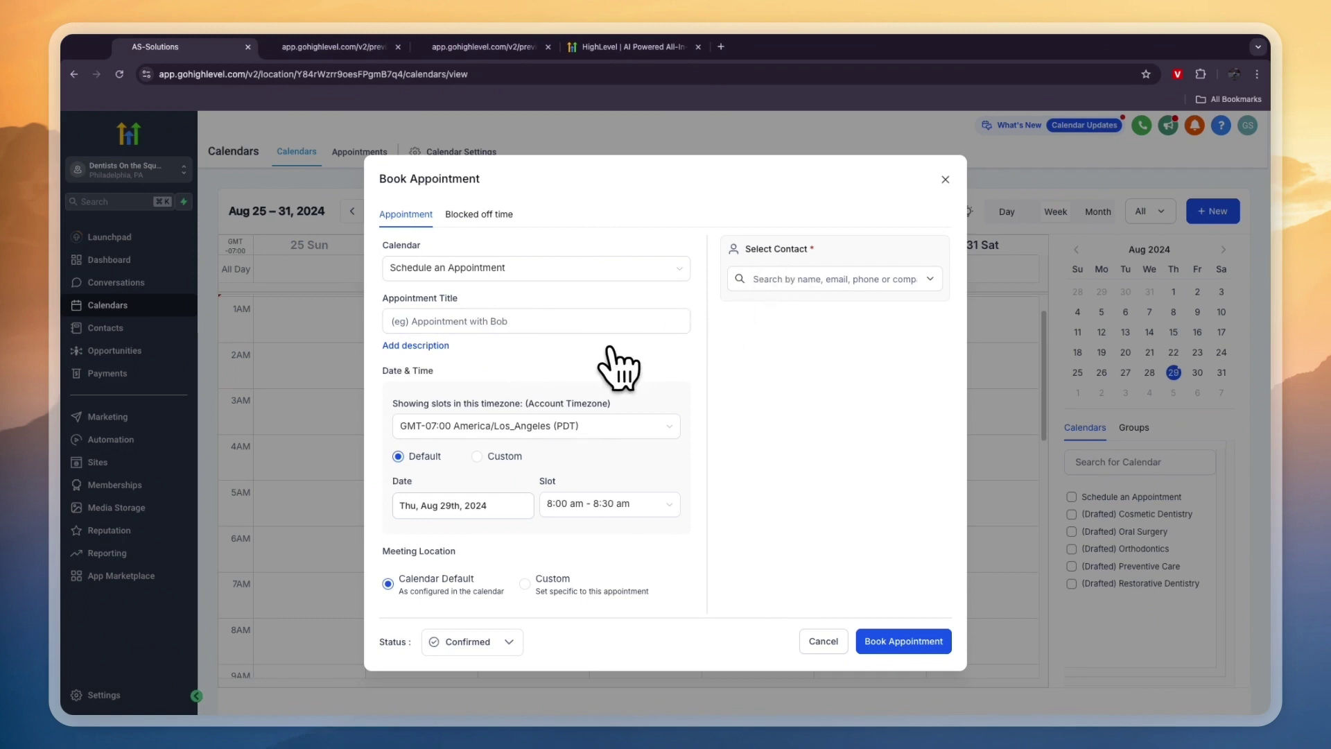
left_click(944, 182)
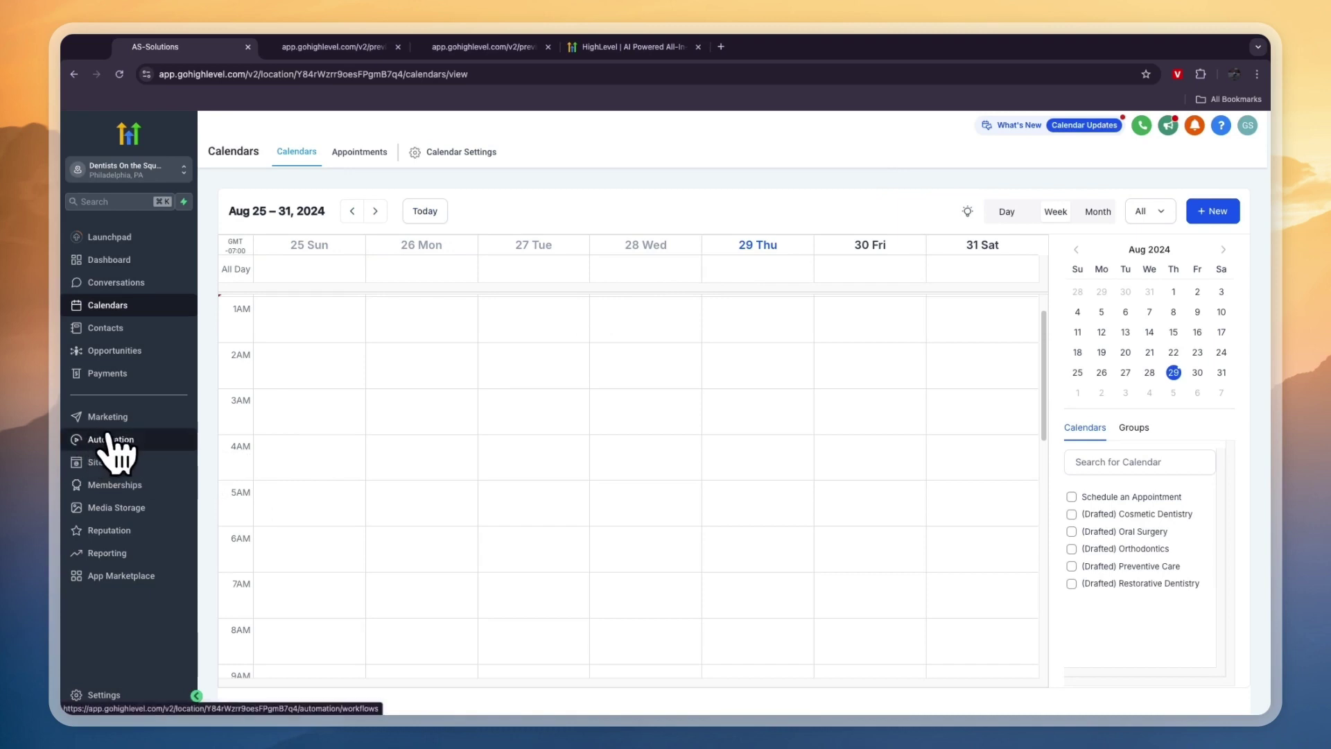
View the empty Reputation overview, then go to the Marketing Social Planner.
left_click(109, 538)
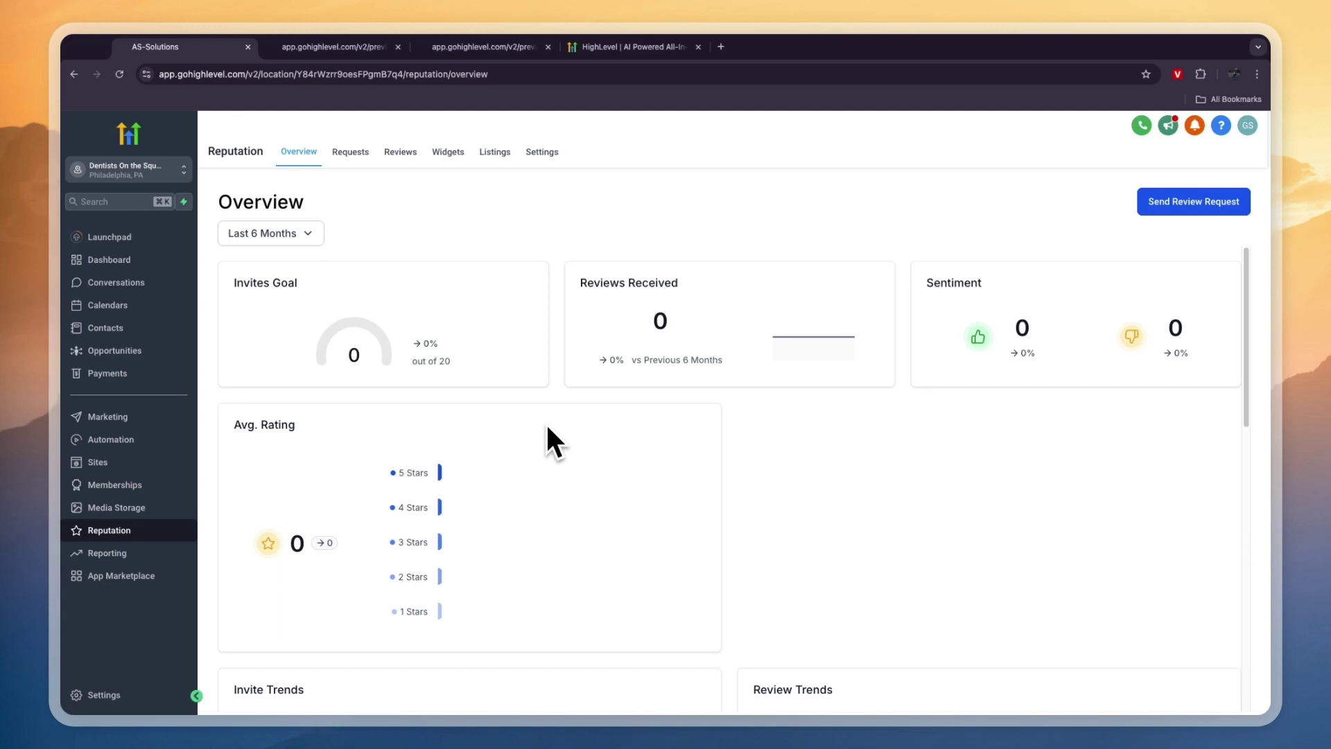
left_click(111, 416)
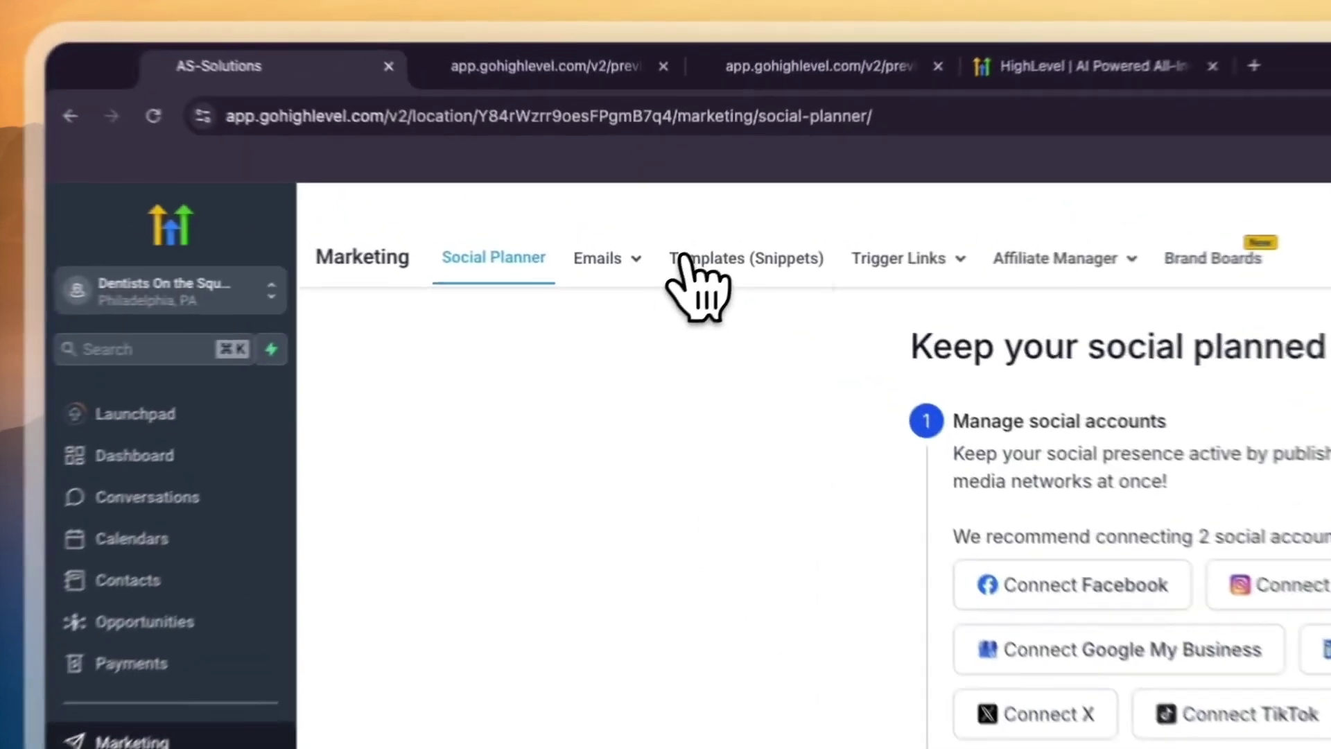
Open the Snippets list and read the appointment scheduling snippet's question and full reply.
left_click(410, 151)
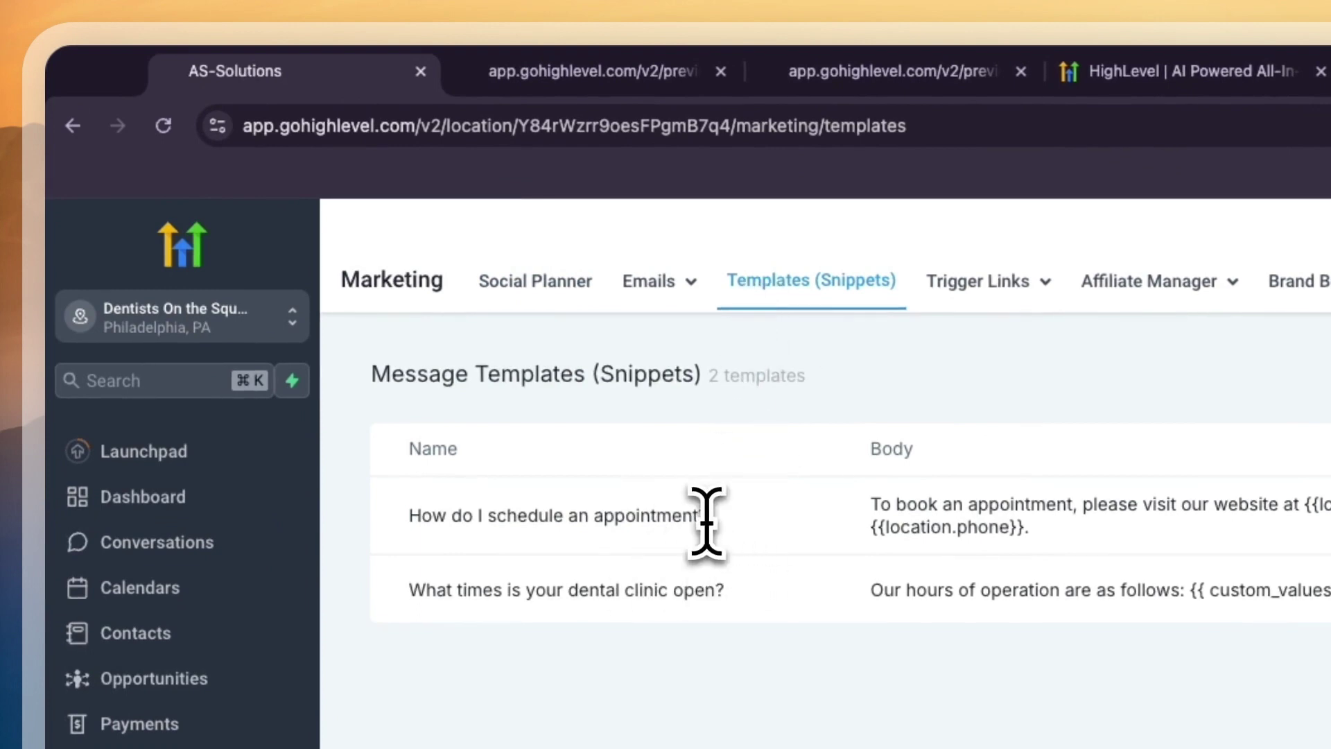
left_click_drag(719, 526, 409, 519)
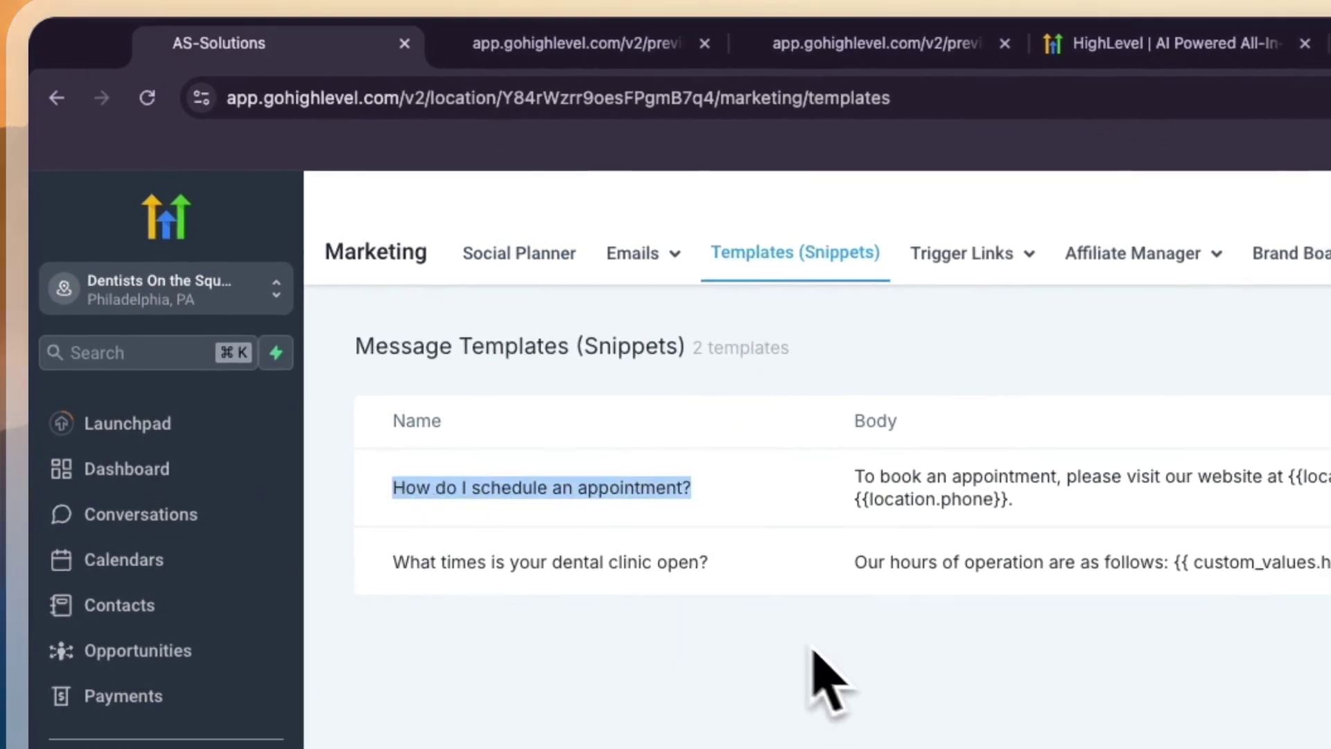
left_click_drag(852, 477, 1015, 479)
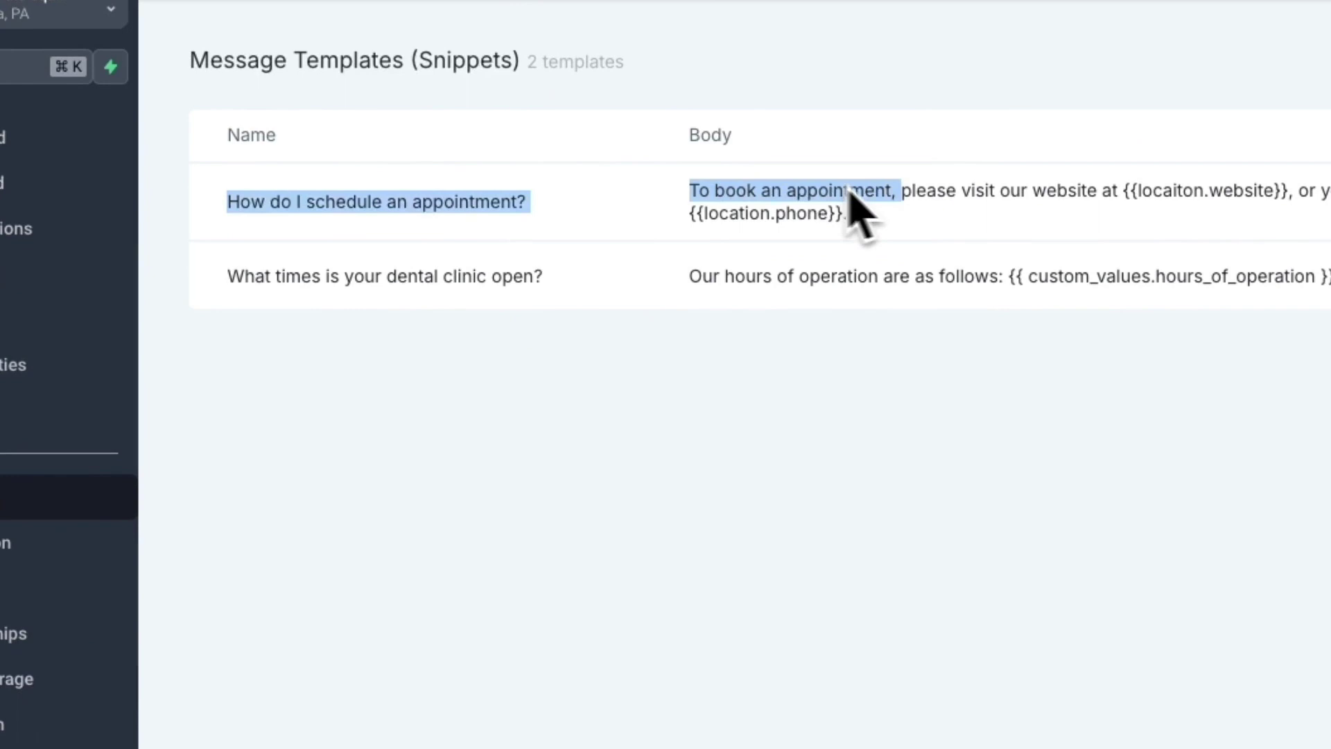
left_click_drag(853, 197, 1162, 192)
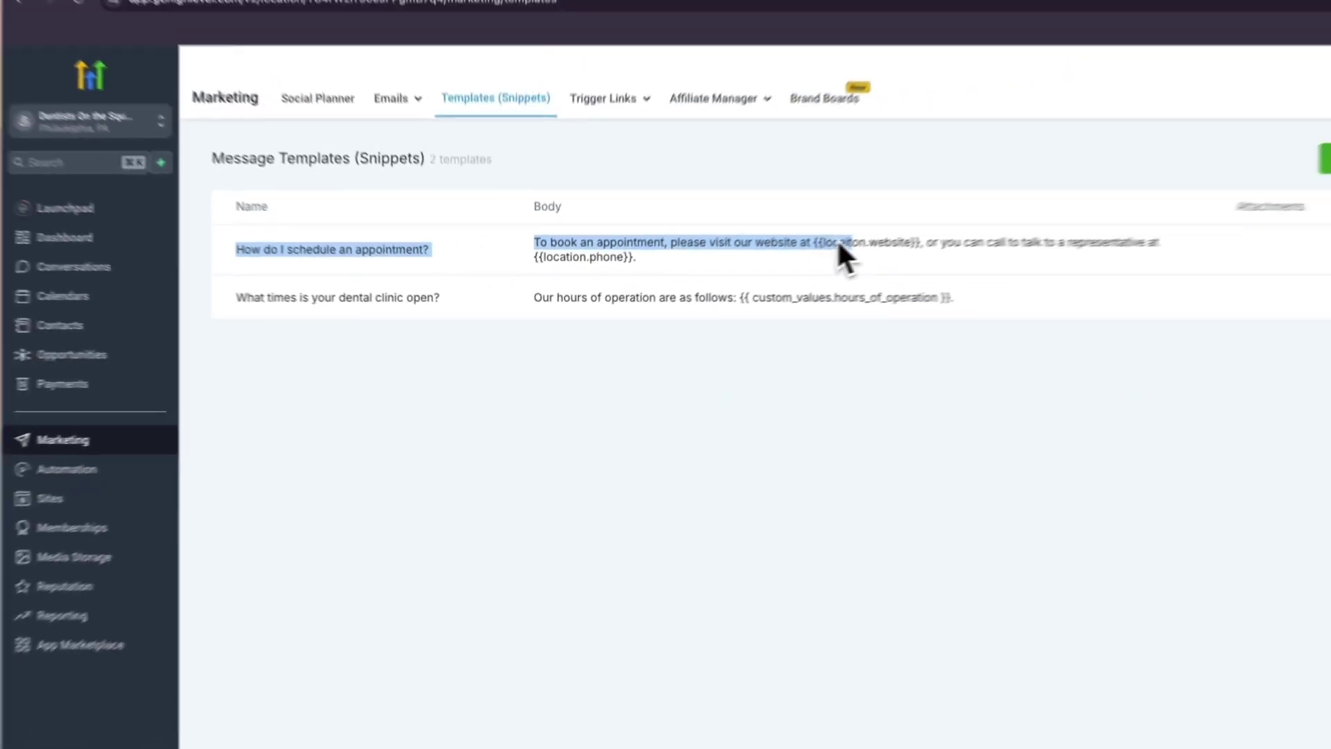
left_click_drag(837, 239, 1077, 238)
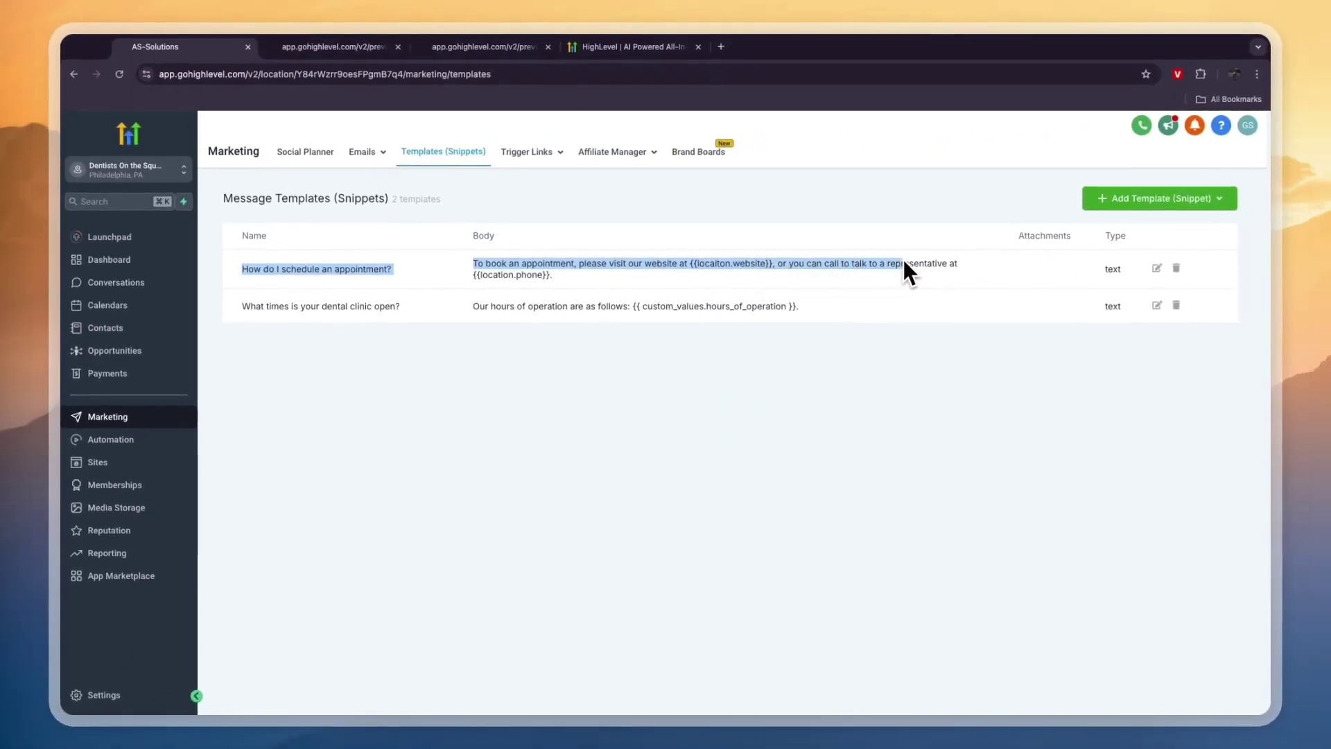
left_click_drag(910, 263, 553, 279)
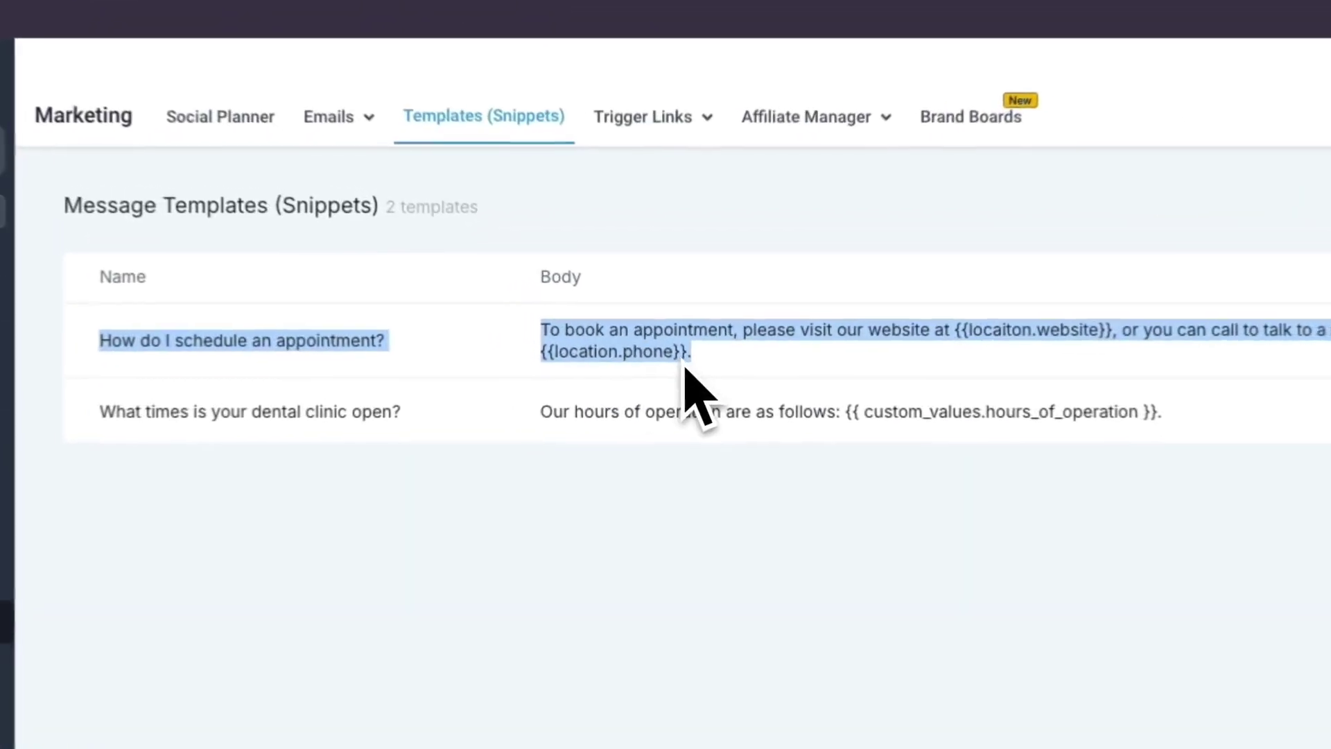
Read the dental clinic hours snippet, including its hours-of-operation placeholder.
left_click_drag(86, 421, 437, 419)
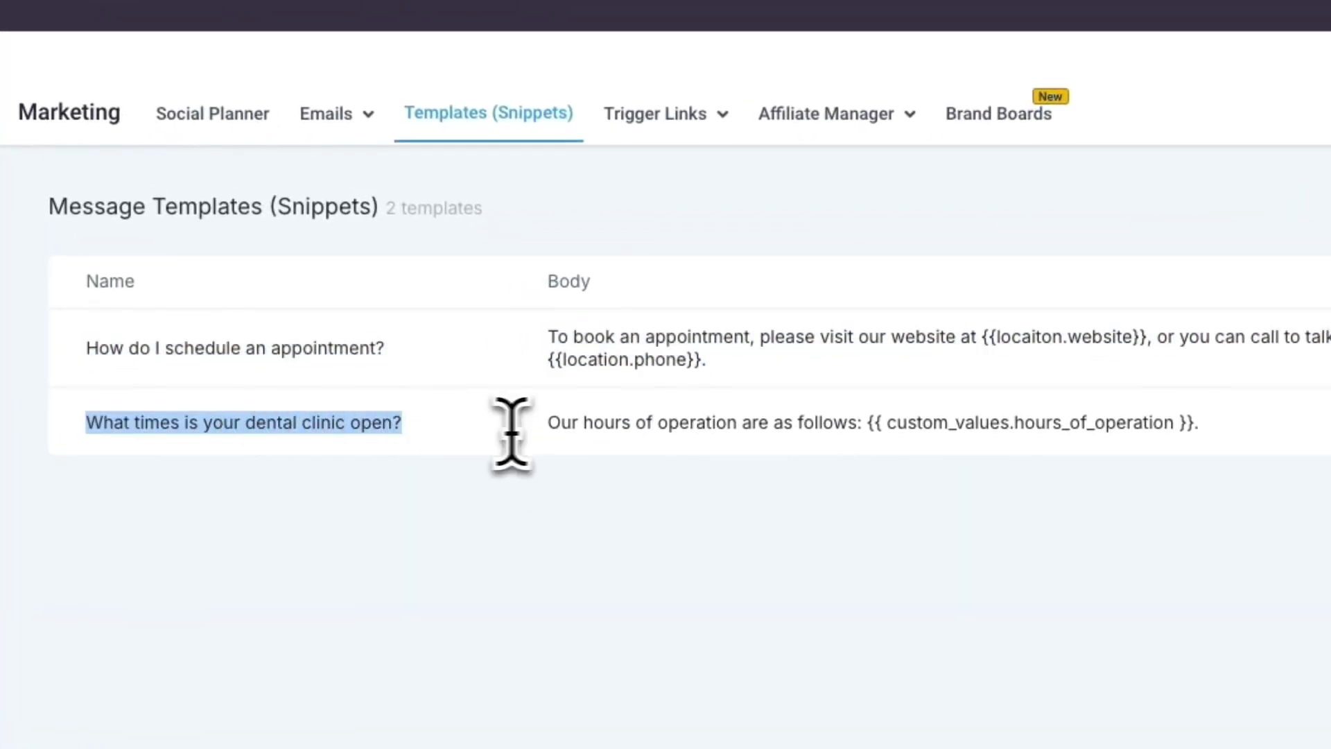
left_click_drag(549, 423, 915, 423)
left_click_drag(1213, 460, 837, 423)
left_click(734, 443)
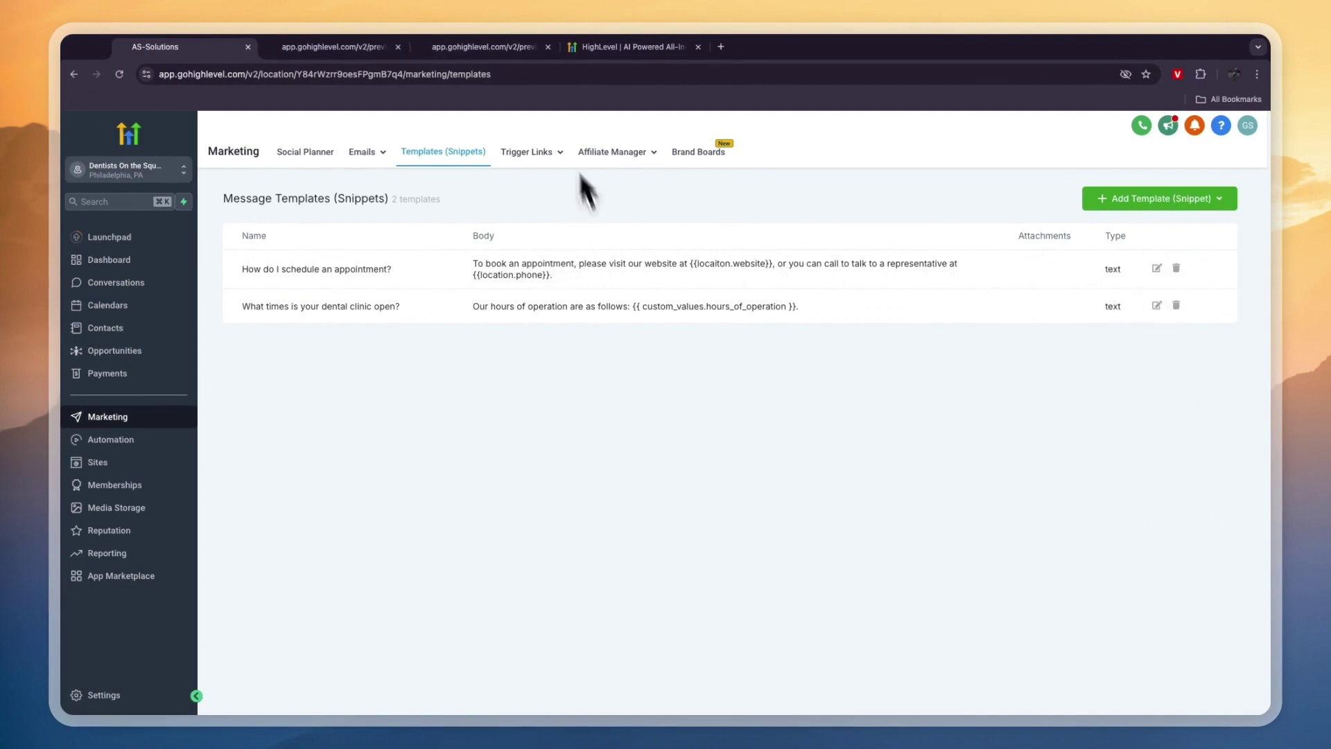
In Conversation AI settings, dismiss the setup guide and switch the bot to Auto Pilot.
left_click(110, 695)
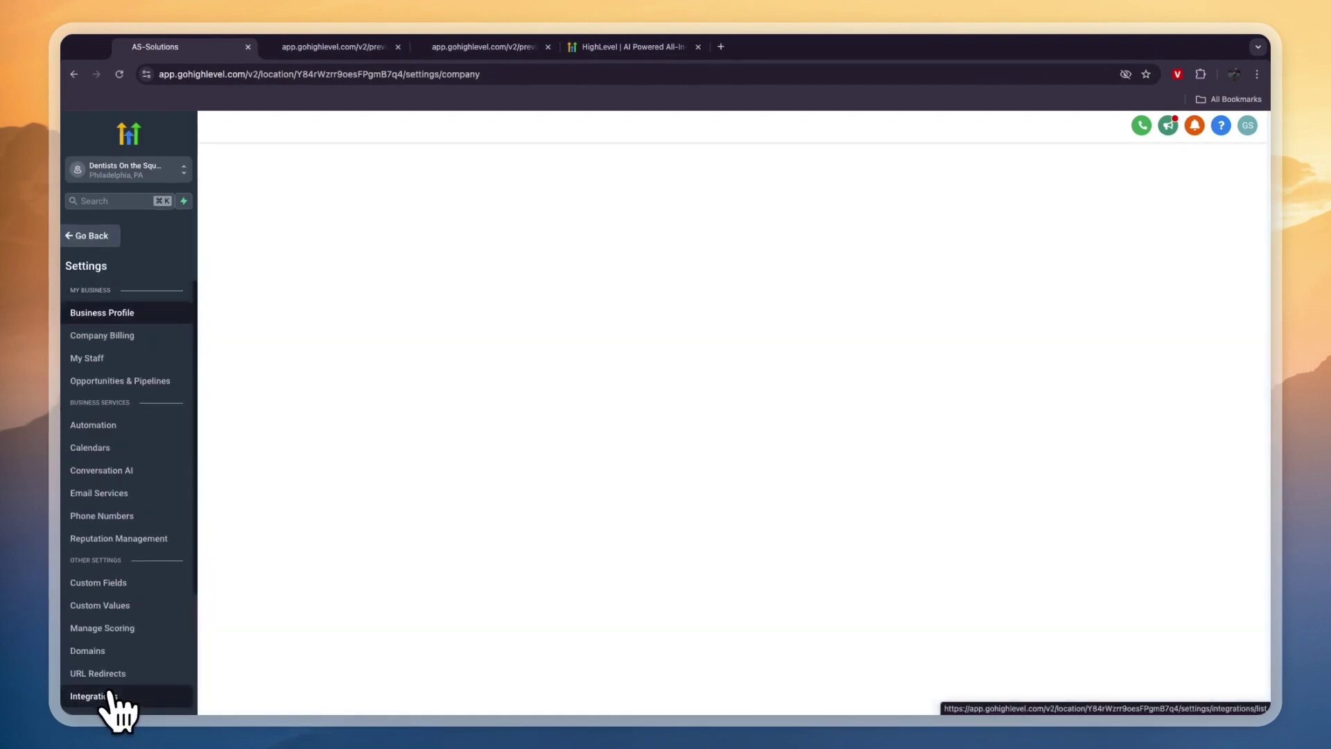
left_click(110, 469)
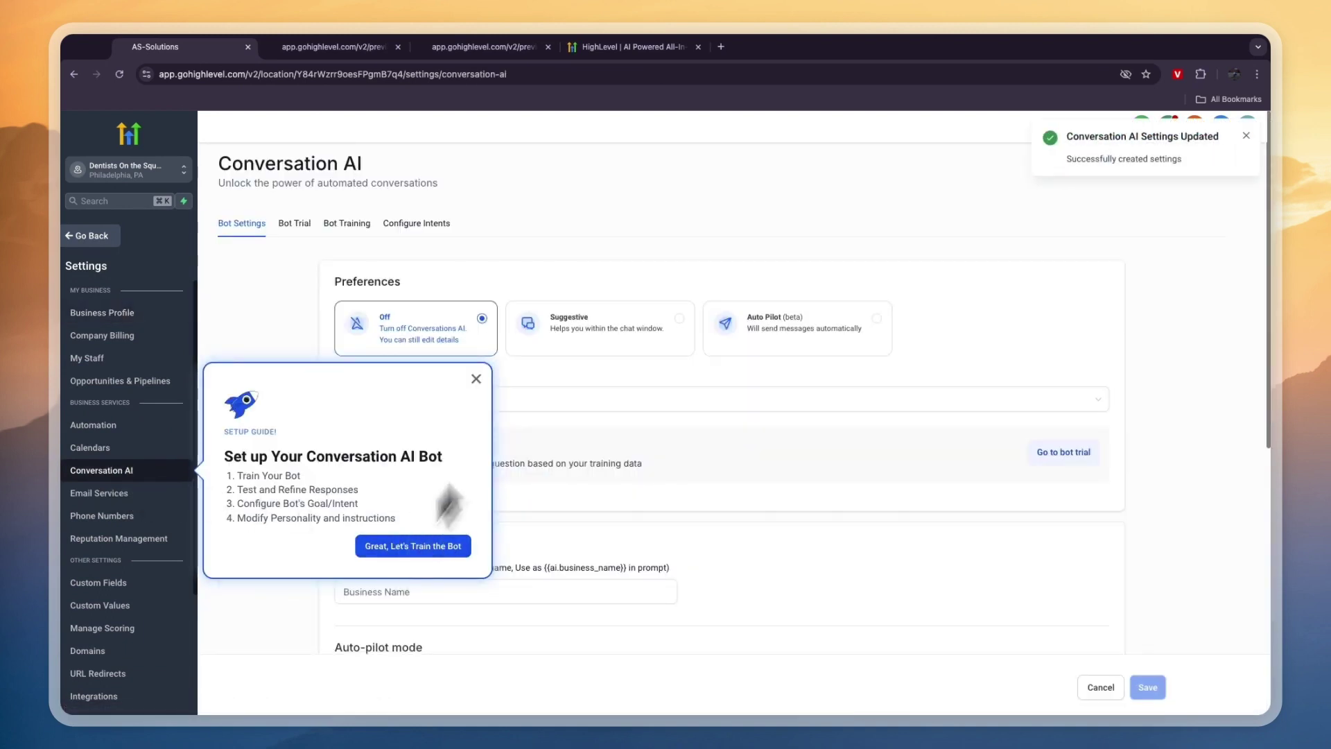
left_click(477, 380)
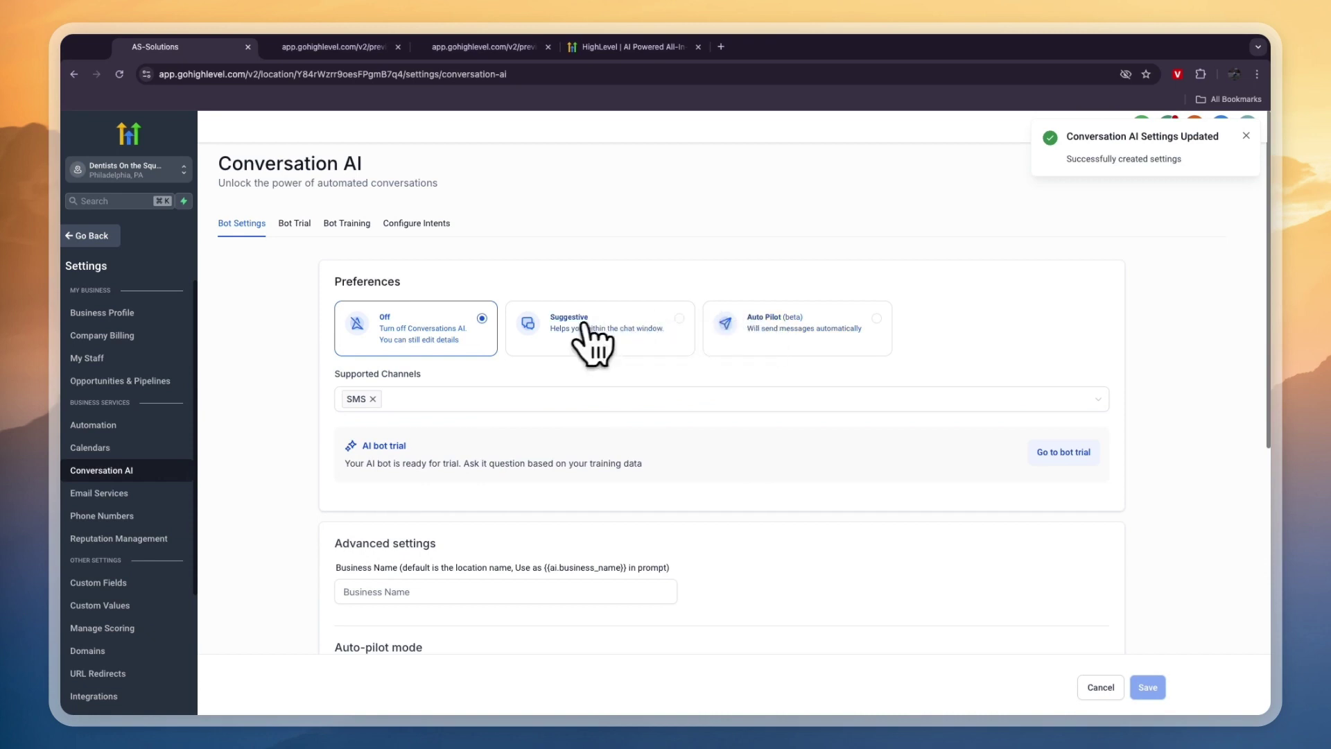
left_click(774, 331)
scroll(356, 351, "down", 1)
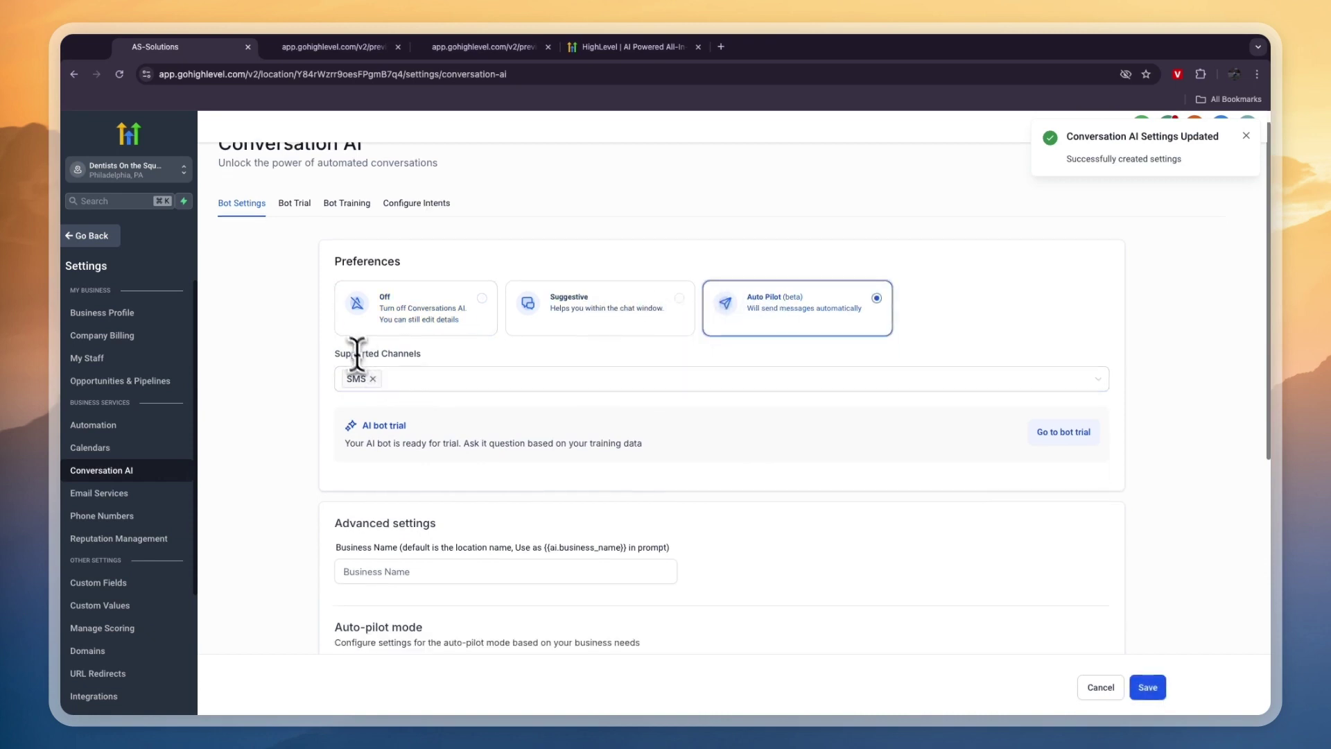
Add Instagram and Facebook to the supported channels alongside SMS.
left_click(440, 378)
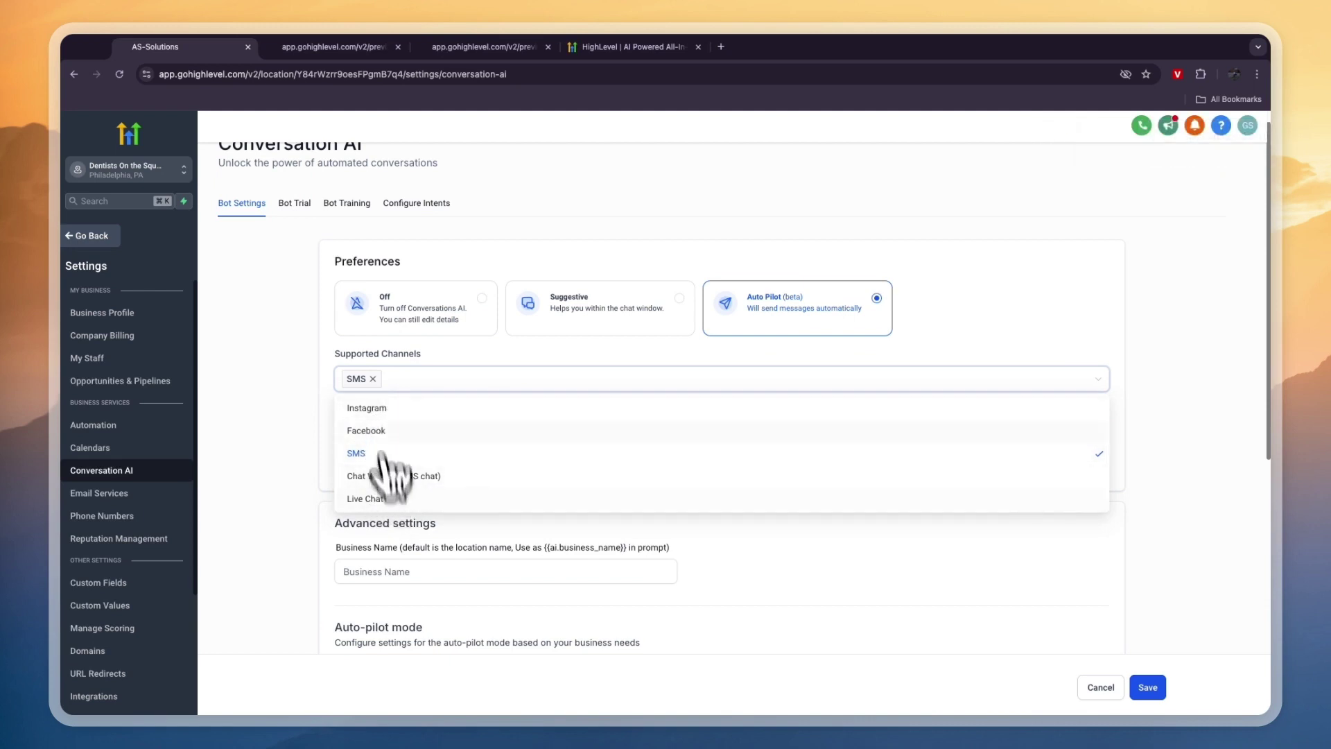
left_click(387, 411)
left_click(409, 430)
left_click(284, 439)
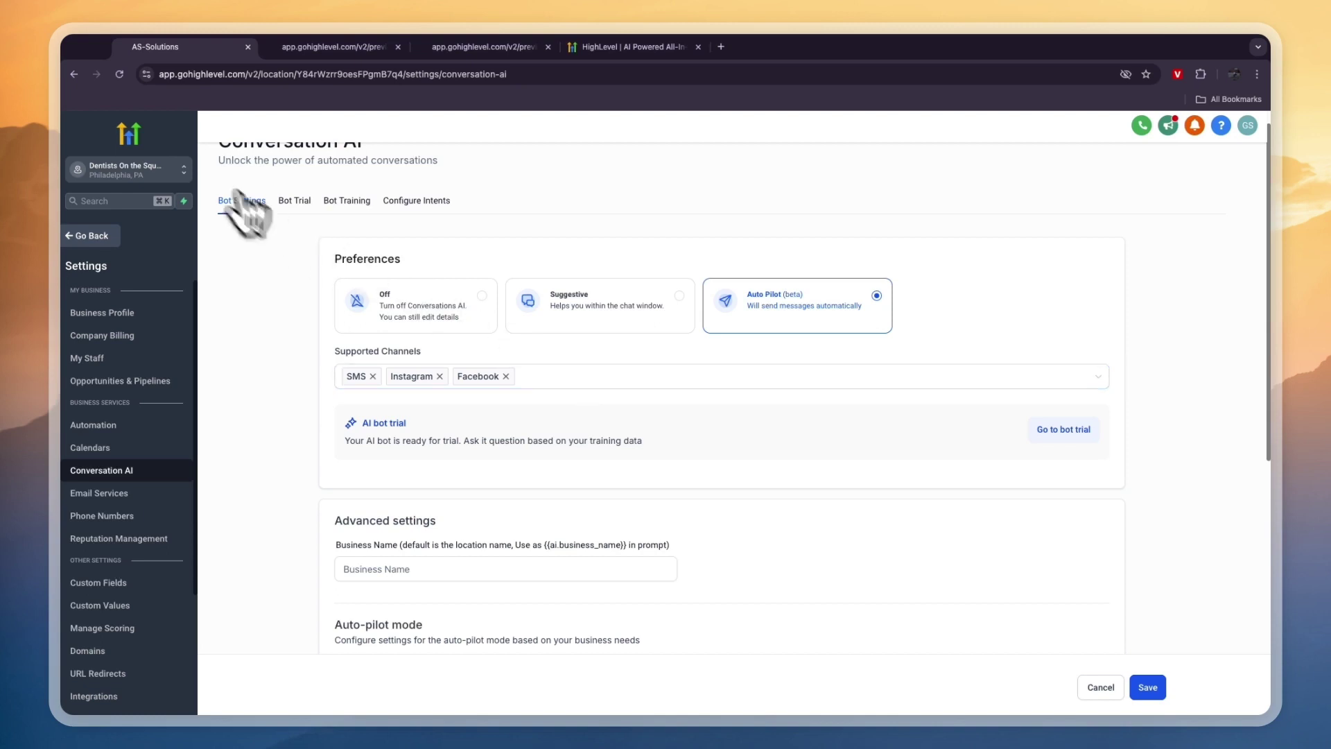
Look over the Conversation AI bot trial and its web crawler training options.
left_click(295, 201)
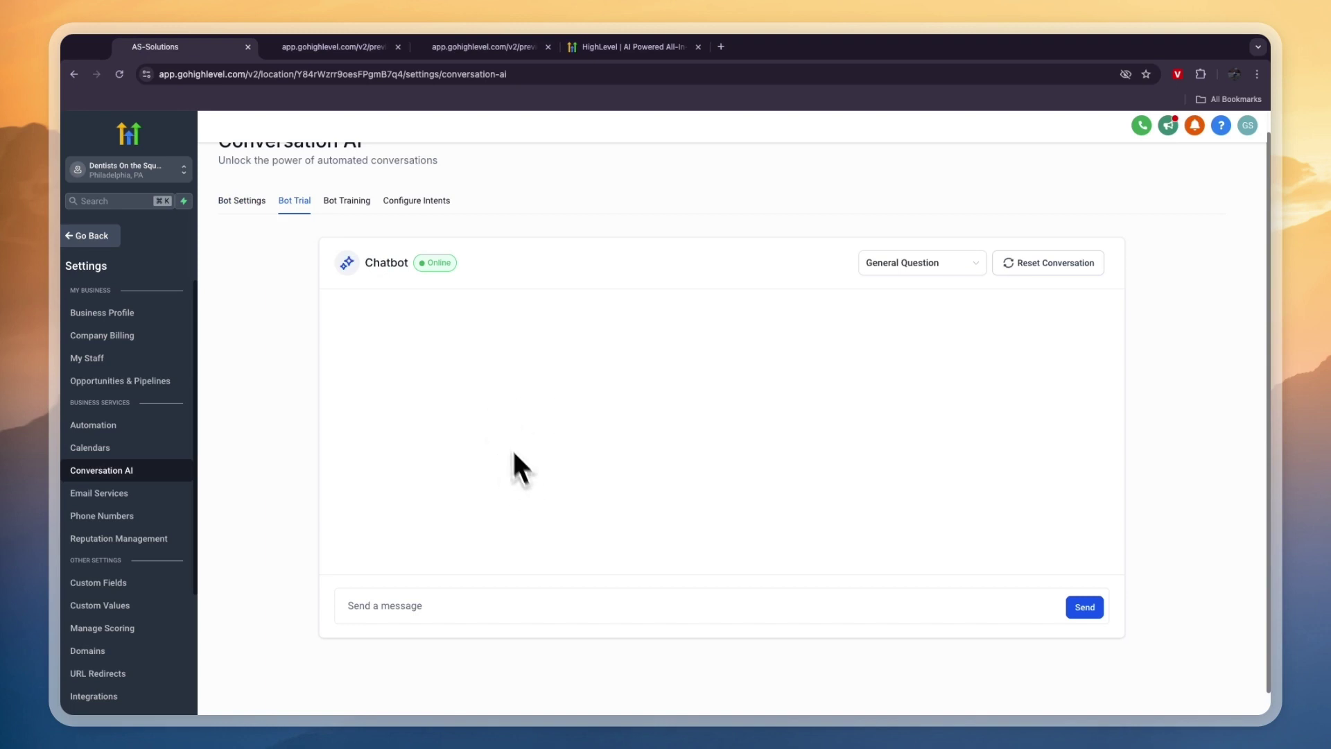
left_click(348, 201)
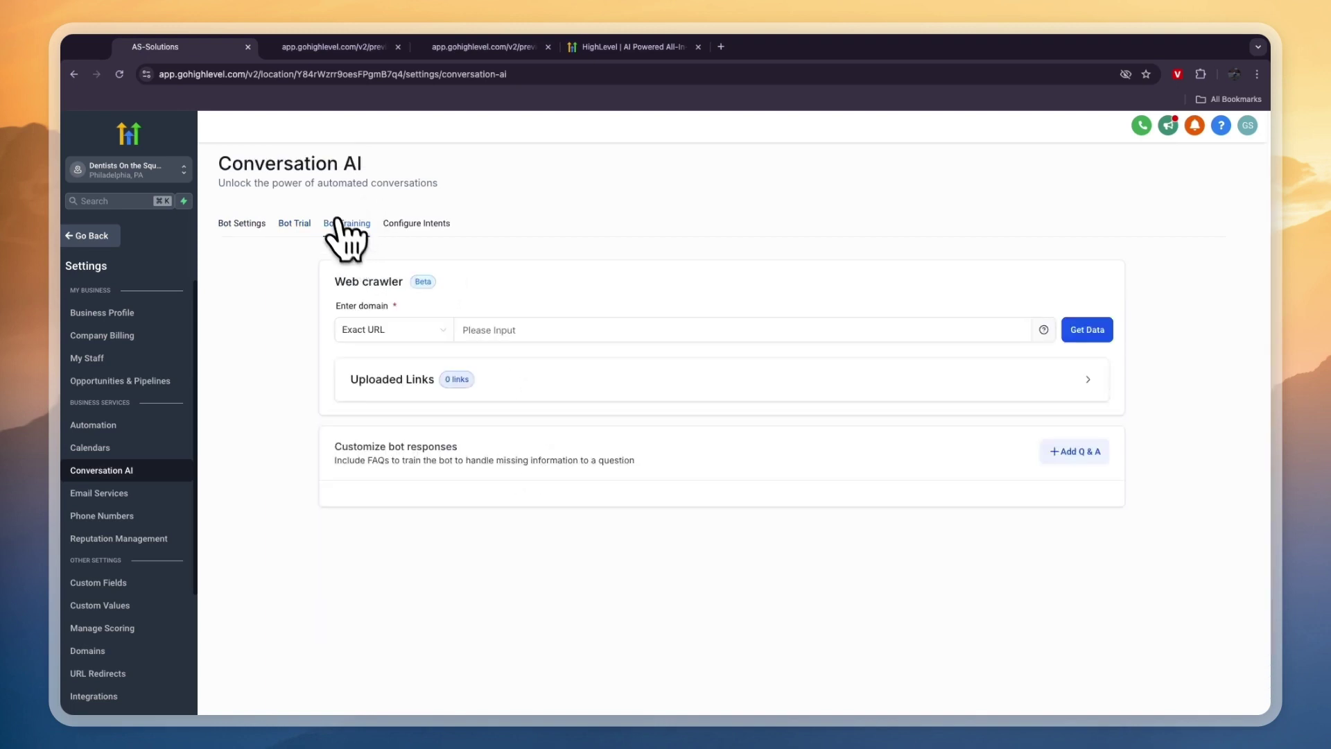
left_click(505, 331)
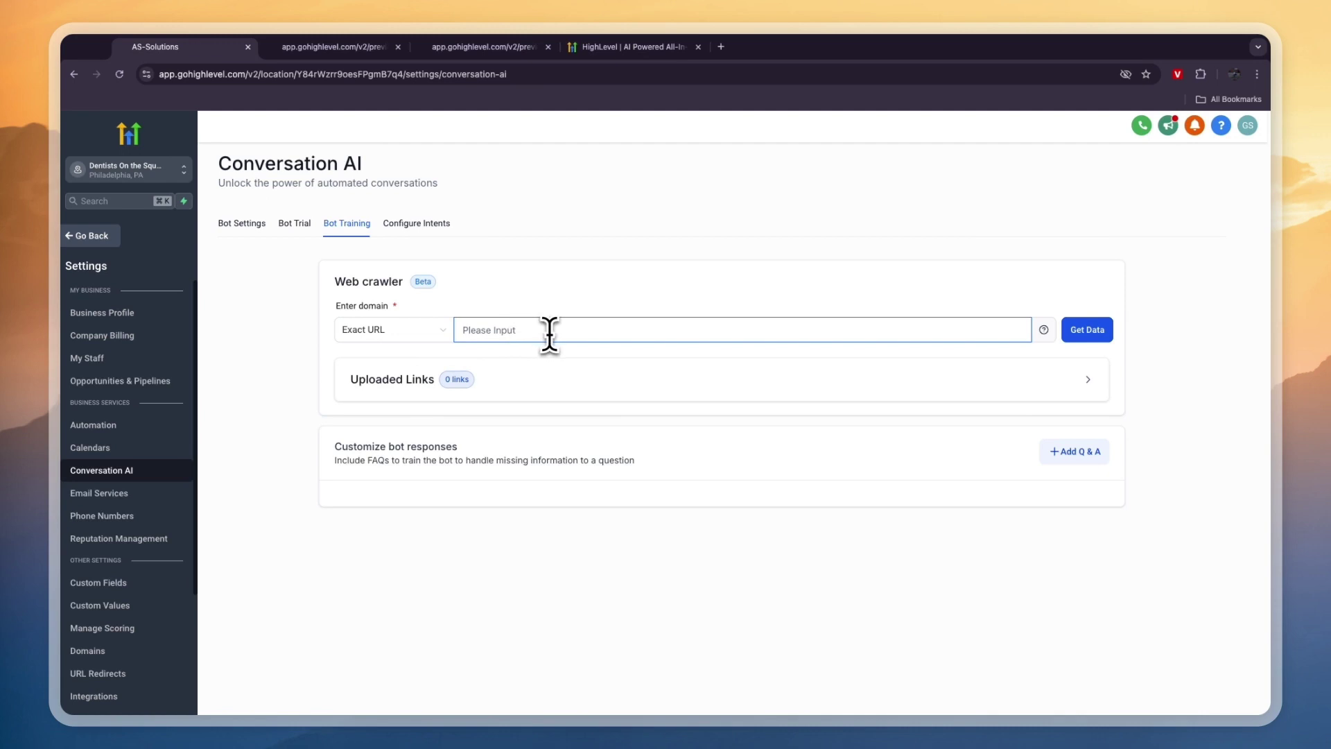
Review the bot's intents, noting general support is enabled and Appointment Booking is not.
left_click(416, 222)
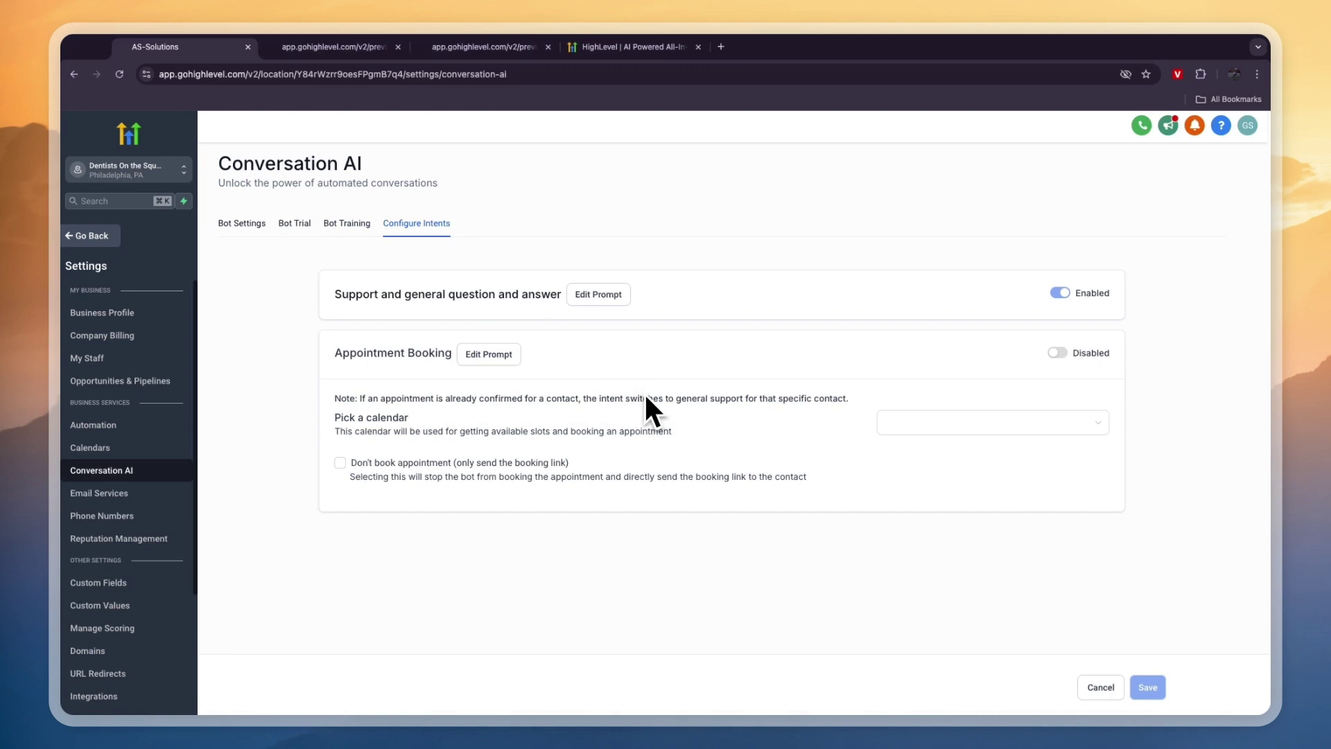
triple_click(338, 297)
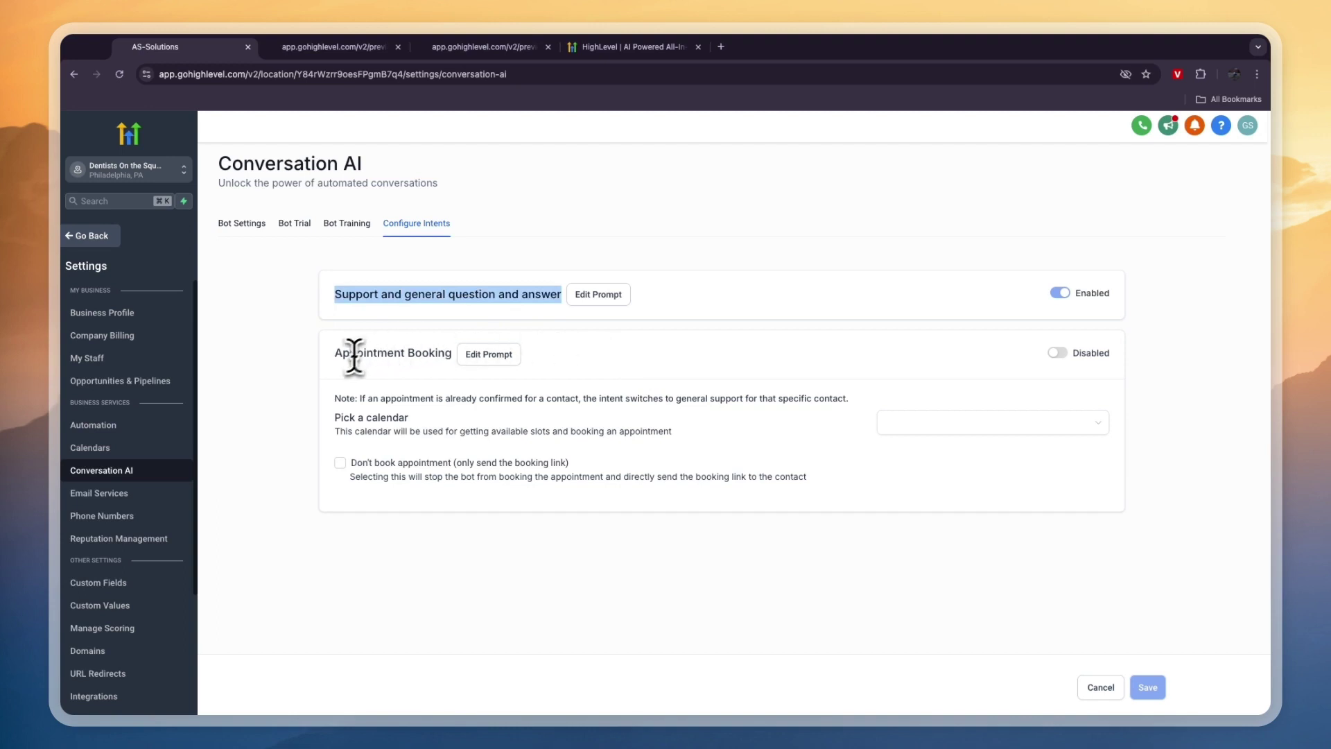
left_click_drag(349, 355, 551, 378)
left_click(552, 379)
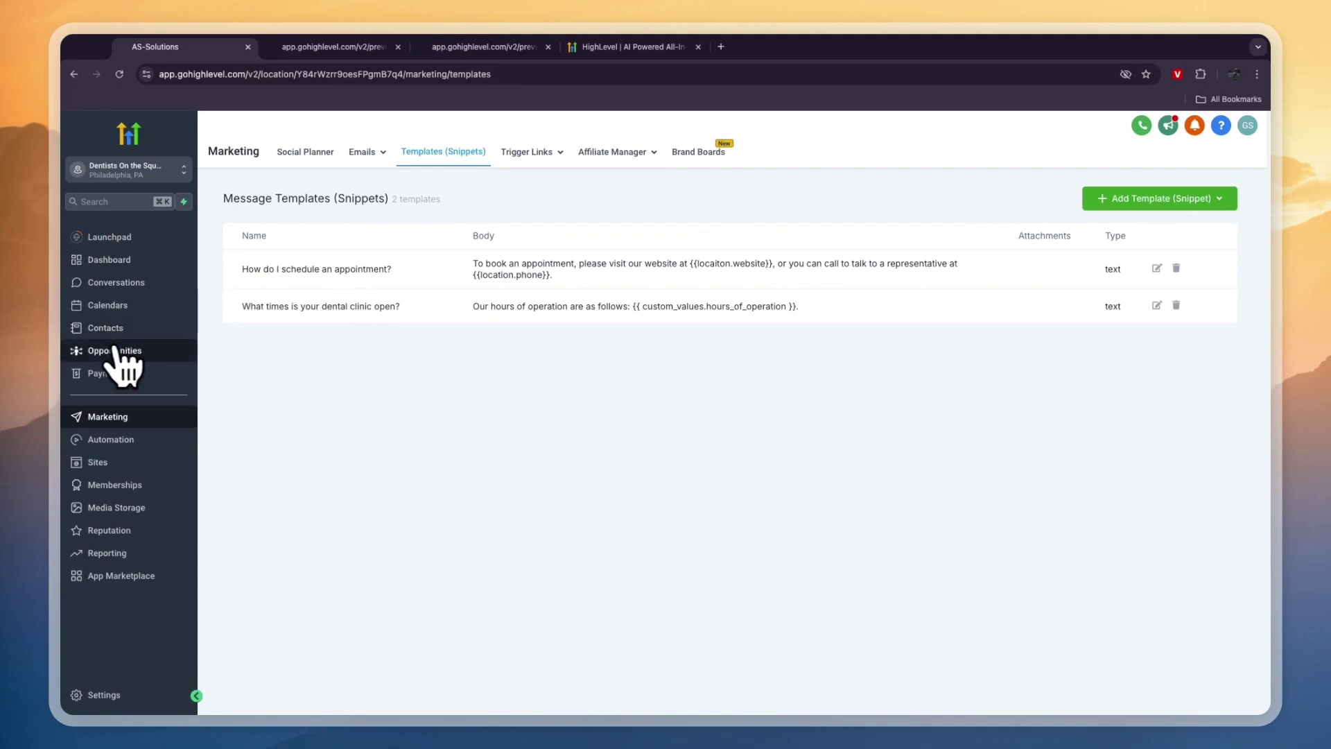
Check the pipelines list under Opportunities and show the Marketing Pipeline board, New Lead to Left a Review.
left_click(114, 352)
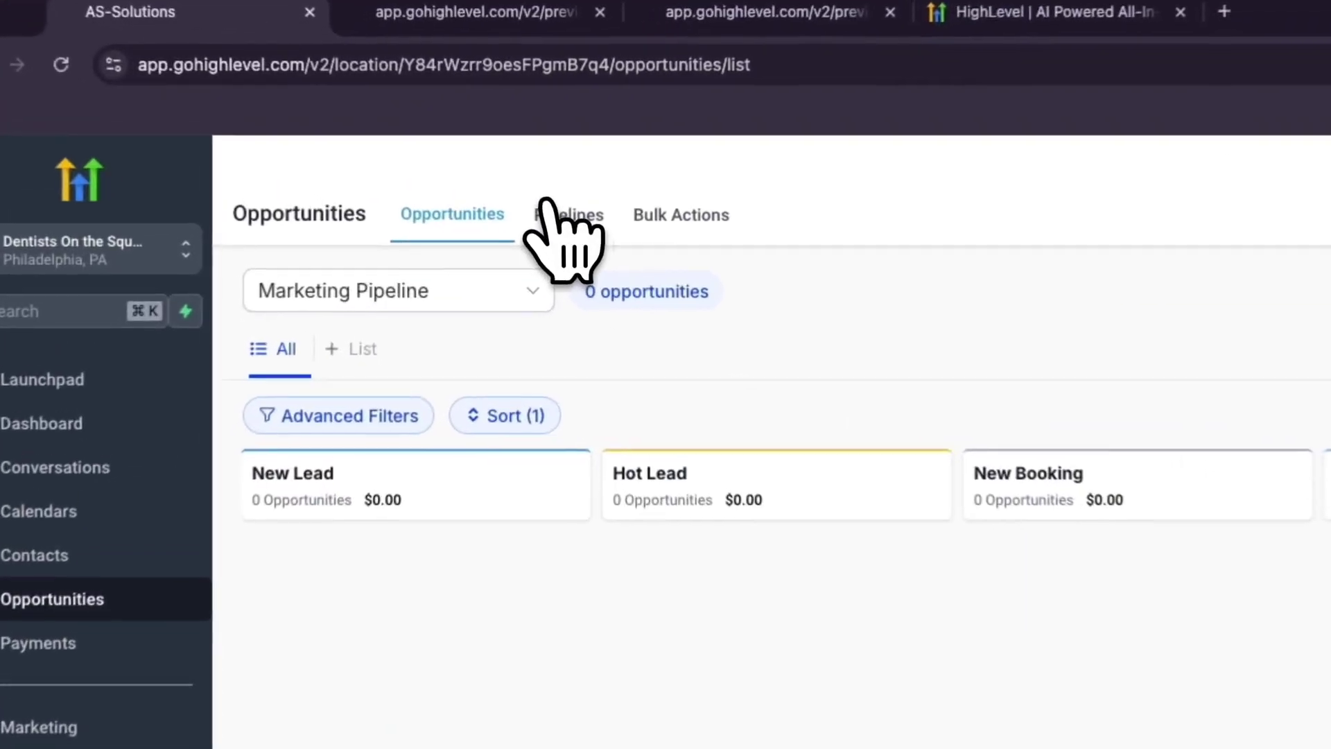
left_click(562, 215)
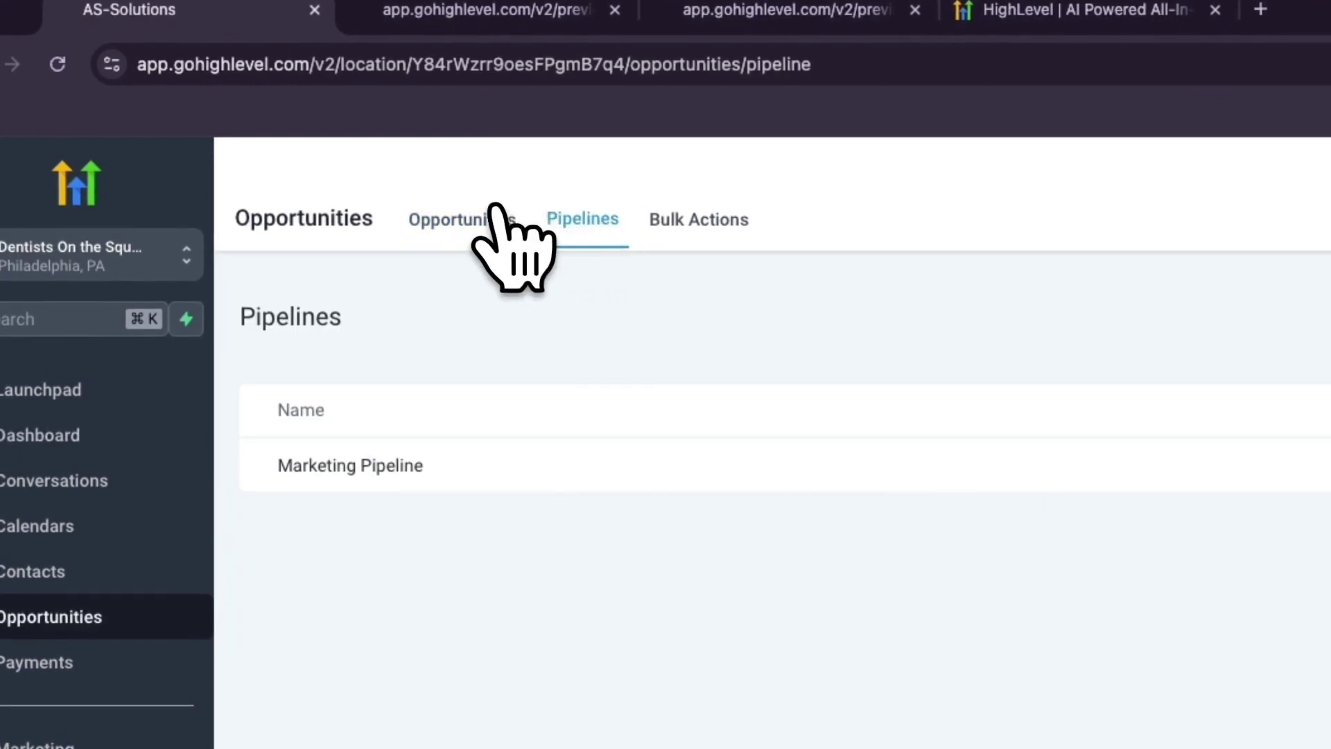
left_click(496, 208)
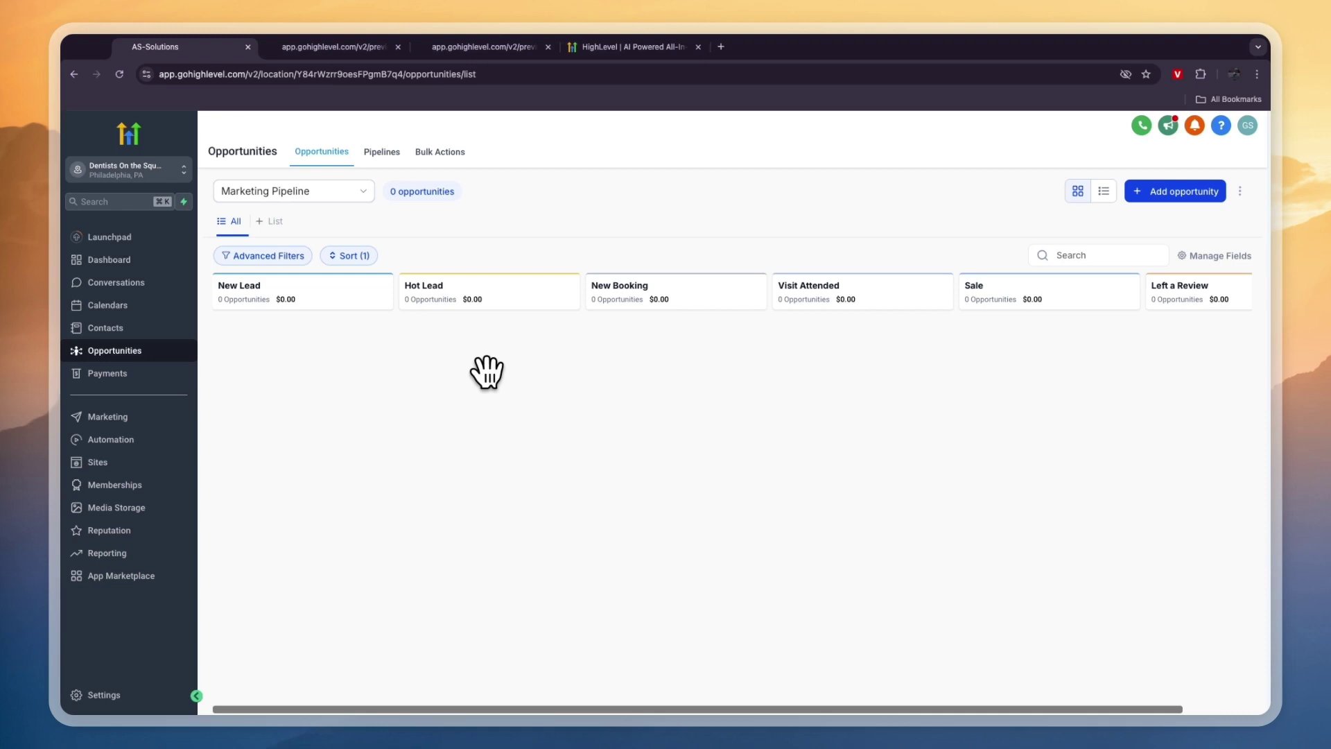
key("ctrl+shift+Tab")
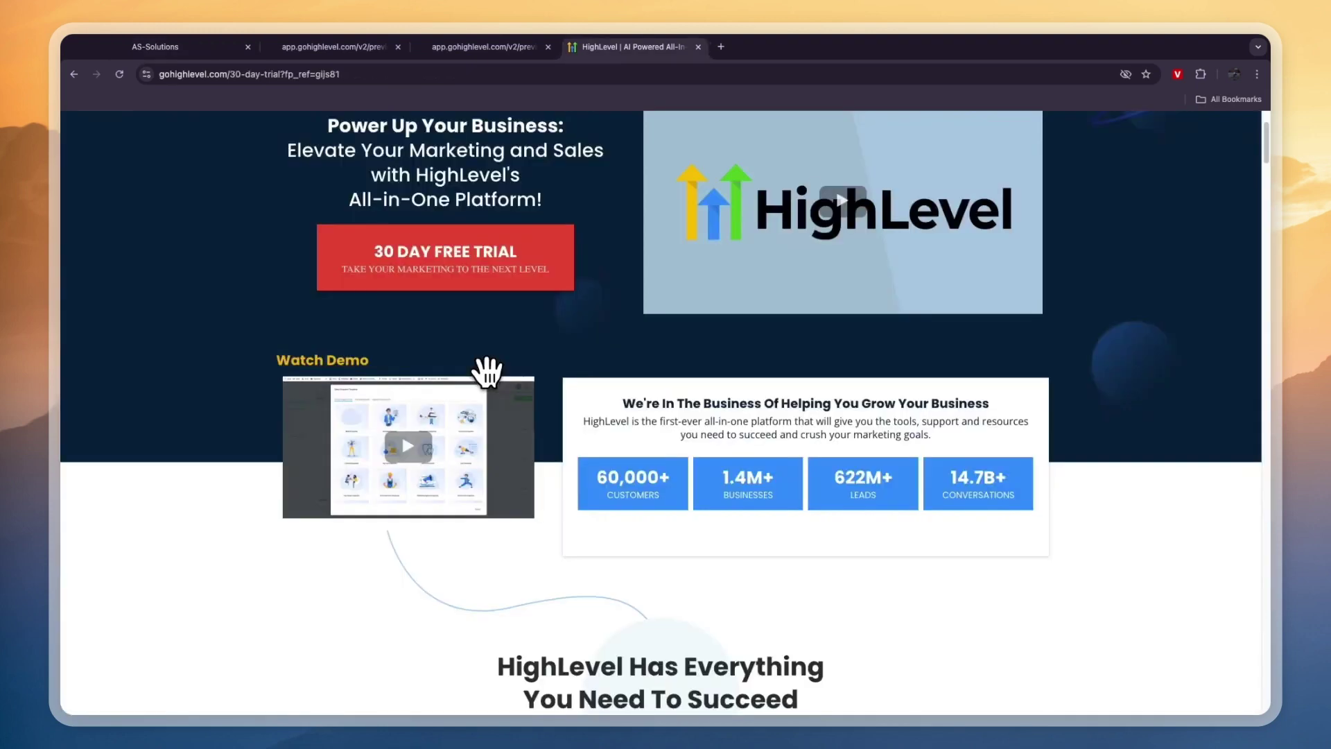
scroll(478, 375, "up", 2)
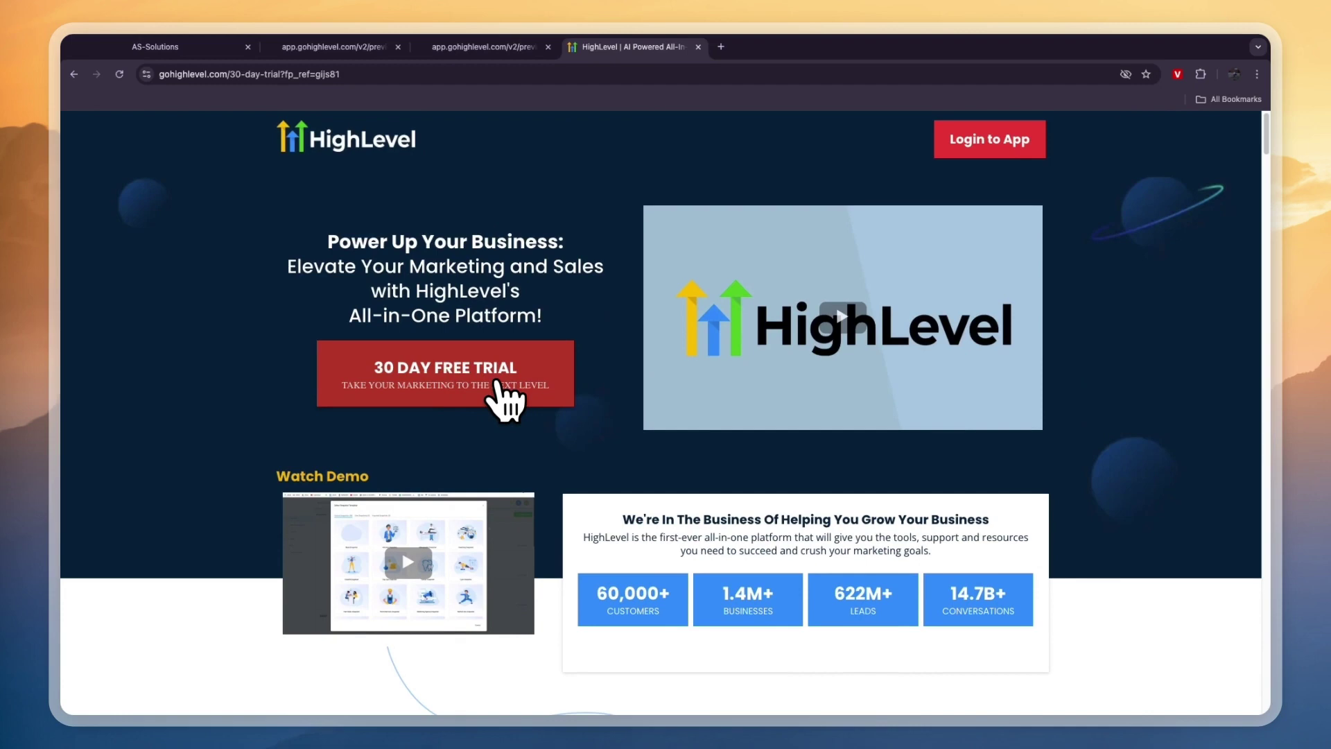
key("ctrl+Tab")
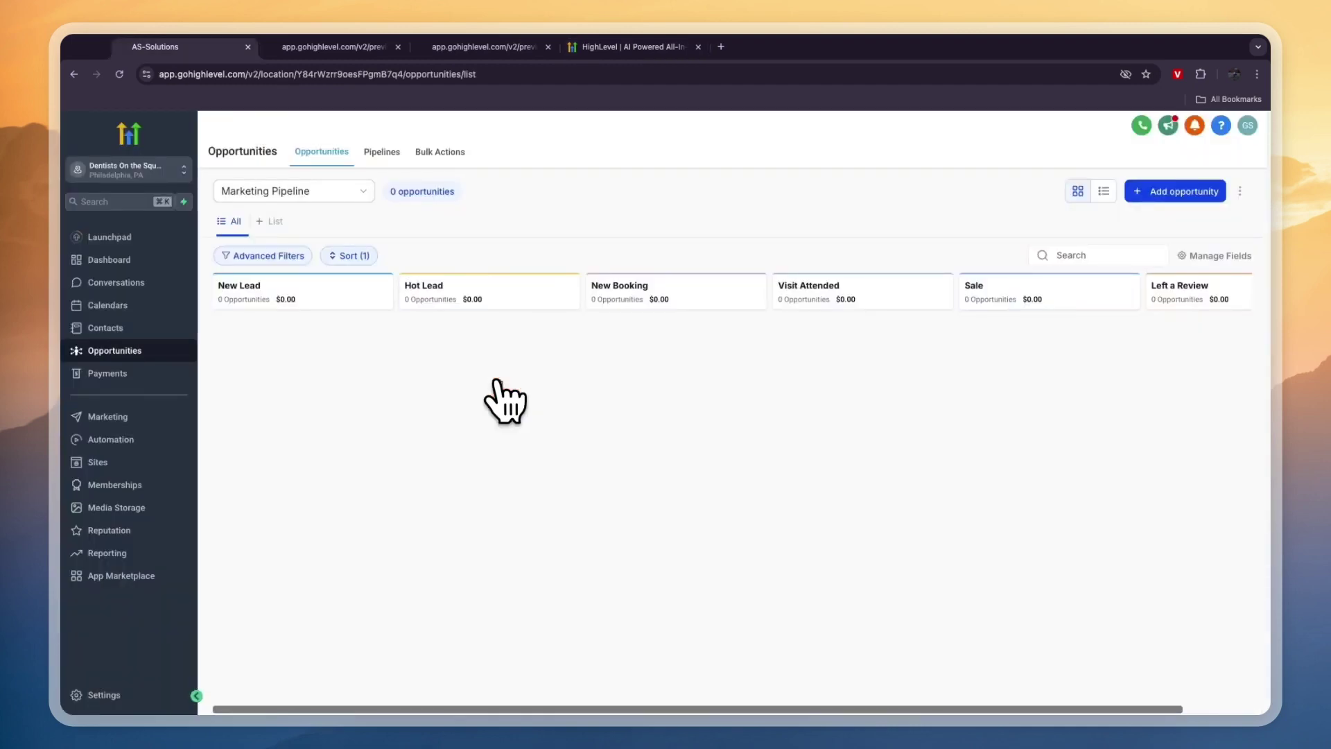